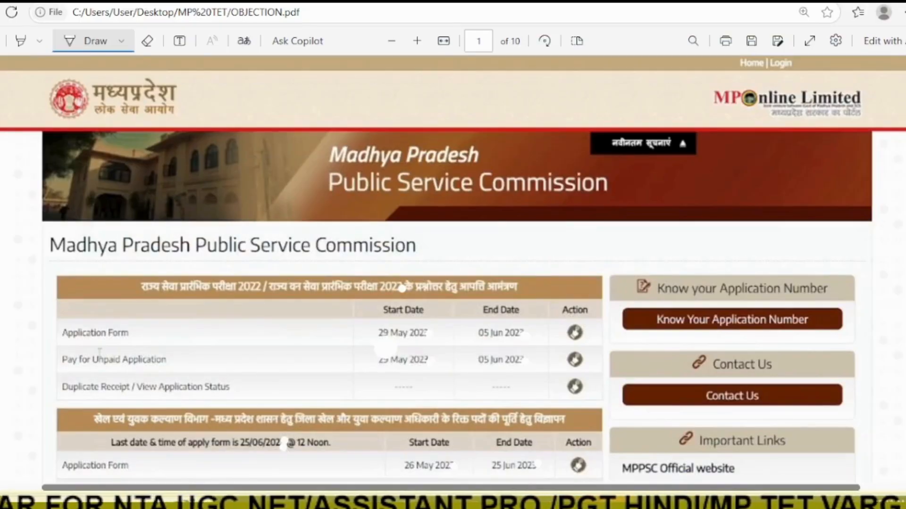
Show the PDF in full screen and set the drawing pen to red with the thinnest stroke
{"action": "key", "text": "F11"}
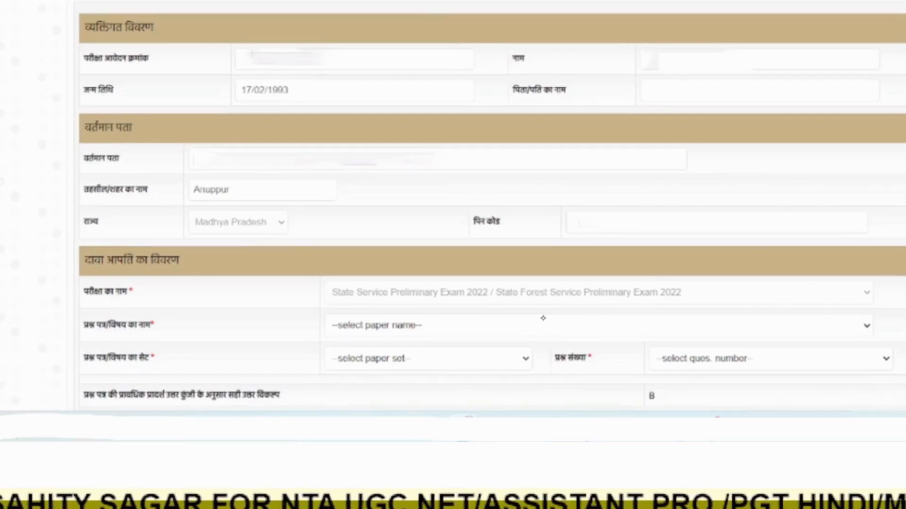
{"action": "left_click", "coordinate": [128, 1]}
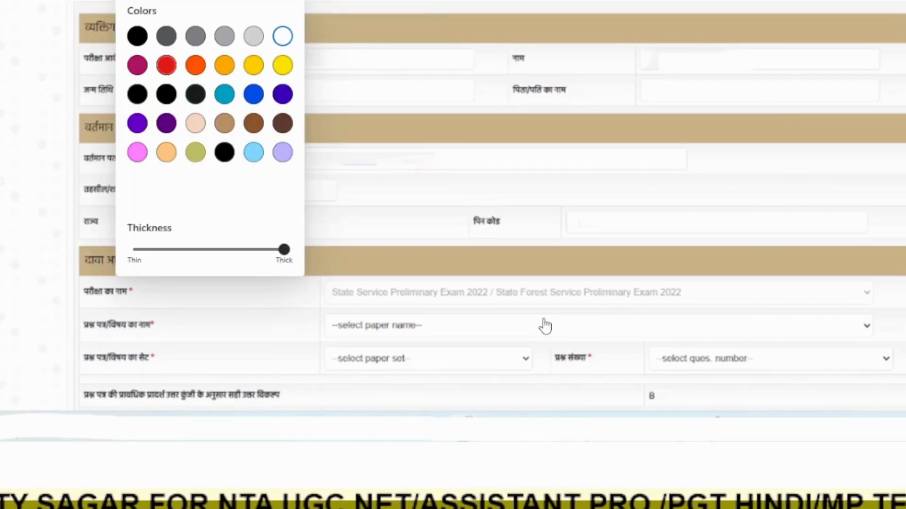
{"action": "left_click", "coordinate": [166, 65]}
{"action": "left_click_drag", "start_coordinate": [284, 250], "coordinate": [134, 249]}
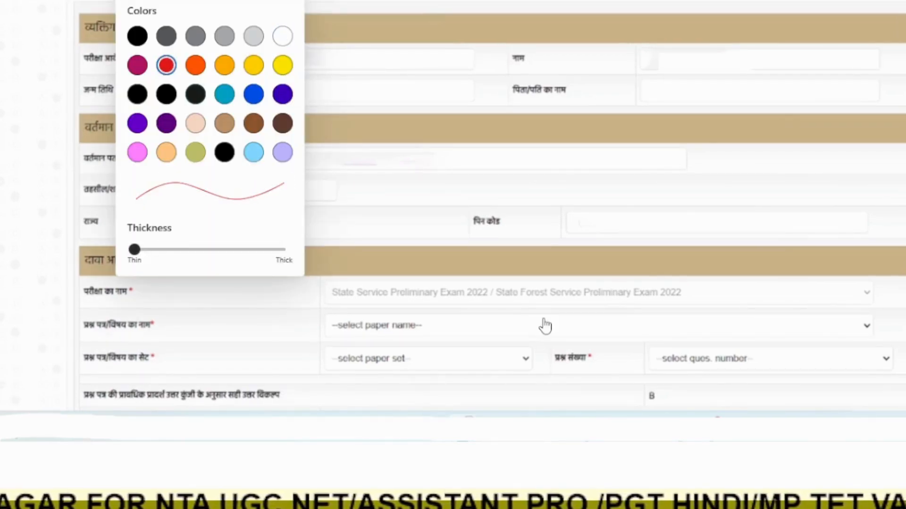
Handwrite "MP ASSISTANT PRO." followed by the exam year over the exam name field
{"action": "left_click_drag", "start_coordinate": [336, 291], "coordinate": [357, 300]}
{"action": "left_click_drag", "start_coordinate": [363, 292], "coordinate": [395, 300]}
{"action": "left_click_drag", "start_coordinate": [380, 297], "coordinate": [399, 299]}
{"action": "mouse_move", "coordinate": [419, 289]}
{"action": "left_mouse_down"}
{"action": "mouse_move", "coordinate": [411, 300]}
{"action": "mouse_move", "coordinate": [427, 298]}
{"action": "left_mouse_up"}
{"action": "mouse_move", "coordinate": [444, 290]}
{"action": "left_mouse_down"}
{"action": "mouse_move", "coordinate": [432, 299]}
{"action": "mouse_move", "coordinate": [449, 298]}
{"action": "left_mouse_up"}
{"action": "left_click_drag", "start_coordinate": [436, 295], "coordinate": [487, 295]}
{"action": "left_click_drag", "start_coordinate": [493, 288], "coordinate": [492, 295]}
{"action": "left_click_drag", "start_coordinate": [485, 290], "coordinate": [532, 294]}
{"action": "left_click_drag", "start_coordinate": [542, 288], "coordinate": [550, 299]}
{"action": "left_click_drag", "start_coordinate": [557, 291], "coordinate": [599, 298]}
{"action": "left_click", "coordinate": [569, 295]}
{"action": "left_click_drag", "start_coordinate": [605, 292], "coordinate": [622, 298]}
{"action": "mouse_move", "coordinate": [631, 288]}
{"action": "left_mouse_down"}
{"action": "mouse_move", "coordinate": [629, 299]}
{"action": "mouse_move", "coordinate": [656, 294]}
{"action": "left_mouse_up"}
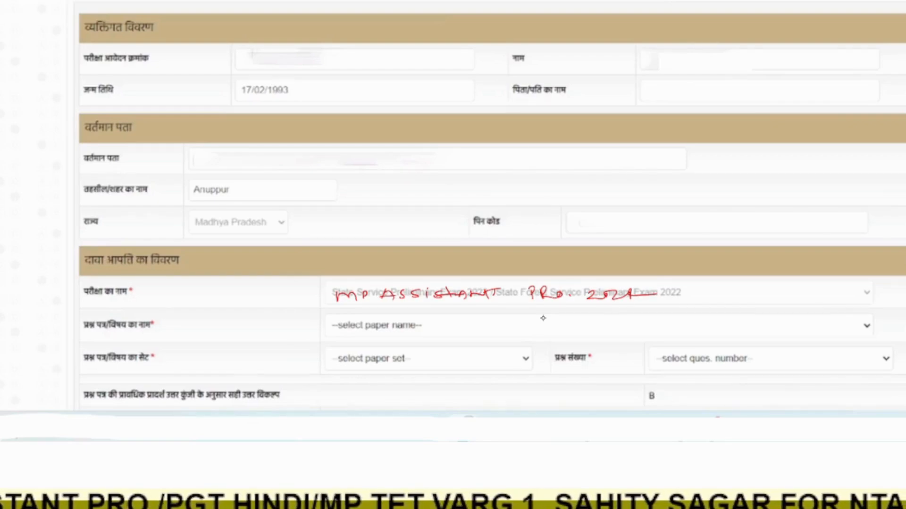
Handwrite "Computer" over the paper name field as the example subject
{"action": "mouse_move", "coordinate": [361, 320]}
{"action": "left_mouse_down"}
{"action": "mouse_move", "coordinate": [363, 327]}
{"action": "mouse_move", "coordinate": [376, 323]}
{"action": "left_mouse_up"}
{"action": "mouse_move", "coordinate": [390, 323]}
{"action": "left_mouse_down"}
{"action": "mouse_move", "coordinate": [390, 333]}
{"action": "mouse_move", "coordinate": [399, 328]}
{"action": "left_mouse_up"}
{"action": "left_click_drag", "start_coordinate": [407, 323], "coordinate": [426, 325]}
{"action": "mouse_move", "coordinate": [429, 318]}
{"action": "left_mouse_down"}
{"action": "mouse_move", "coordinate": [429, 328]}
{"action": "mouse_move", "coordinate": [435, 319]}
{"action": "left_mouse_up"}
{"action": "left_click_drag", "start_coordinate": [432, 325], "coordinate": [454, 329]}
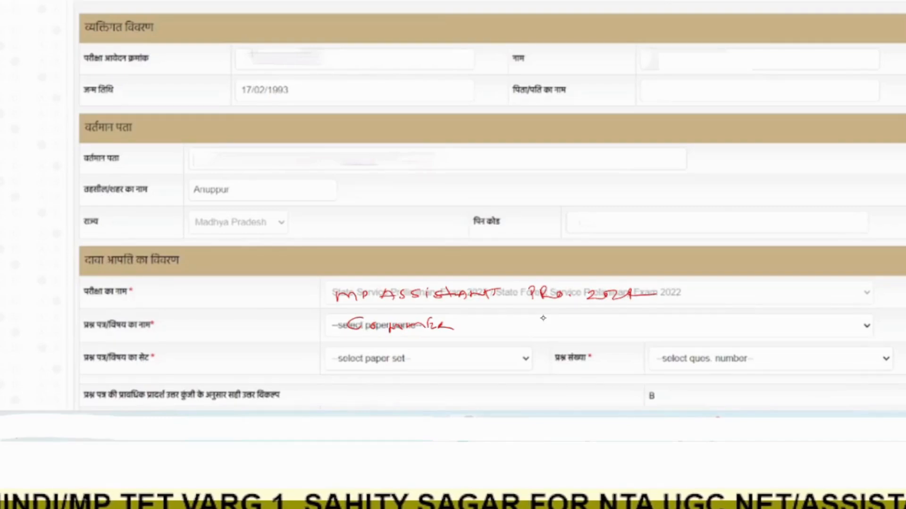
Strike through the paper set placeholder and handwrite "ABCD" beside it
{"action": "left_click_drag", "start_coordinate": [357, 358], "coordinate": [415, 366]}
{"action": "left_click_drag", "start_coordinate": [404, 360], "coordinate": [437, 366]}
{"action": "left_click", "coordinate": [435, 357]}
{"action": "left_click_drag", "start_coordinate": [447, 354], "coordinate": [446, 369]}
{"action": "left_click_drag", "start_coordinate": [446, 356], "coordinate": [449, 363]}
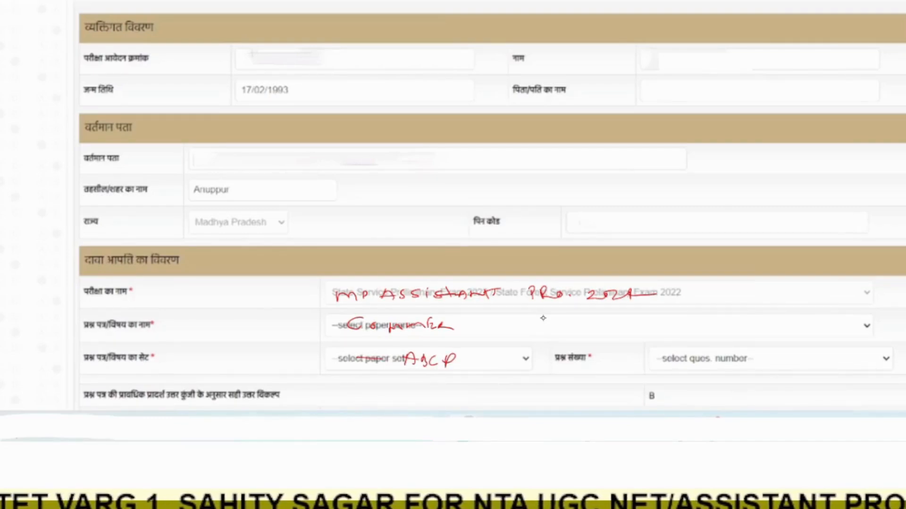
Draw a dash beside the question number label and handwrite a note in the provisional answer key row
{"action": "left_click_drag", "start_coordinate": [600, 359], "coordinate": [628, 359]}
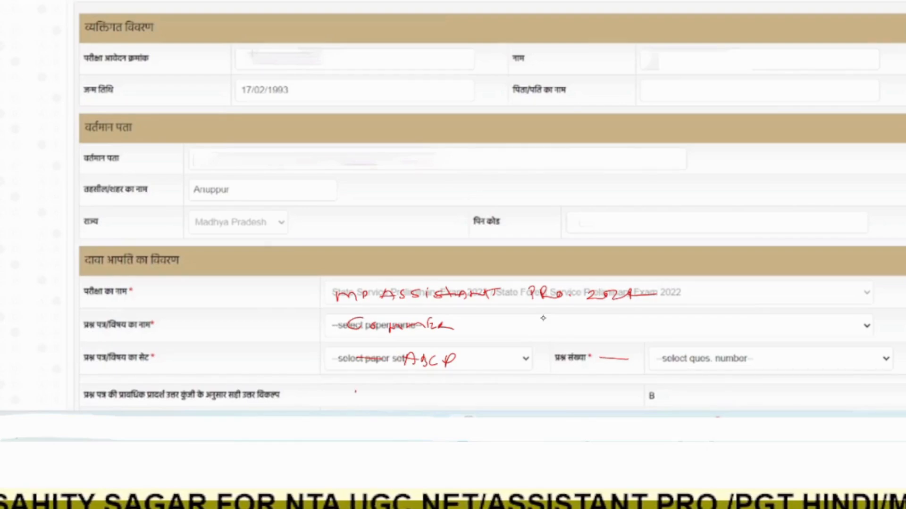
{"action": "left_click_drag", "start_coordinate": [357, 390], "coordinate": [359, 407]}
{"action": "mouse_move", "coordinate": [367, 400]}
{"action": "left_mouse_down"}
{"action": "mouse_move", "coordinate": [364, 407]}
{"action": "mouse_move", "coordinate": [389, 404]}
{"action": "left_mouse_up"}
{"action": "left_click_drag", "start_coordinate": [397, 399], "coordinate": [421, 406]}
{"action": "left_click_drag", "start_coordinate": [434, 386], "coordinate": [436, 406]}
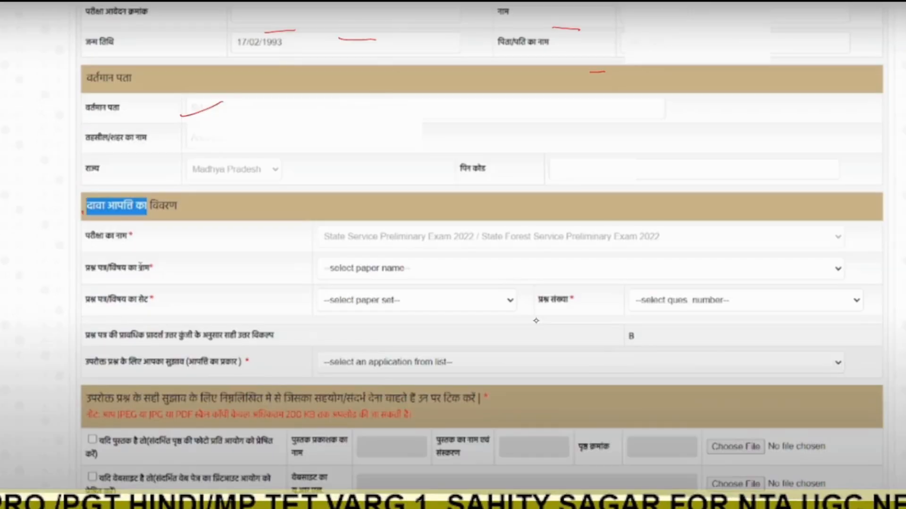
Underline the objection details heading, then draw a line, "MP As" and a check mark on the exam name row
{"action": "left_click_drag", "start_coordinate": [84, 213], "coordinate": [164, 214]}
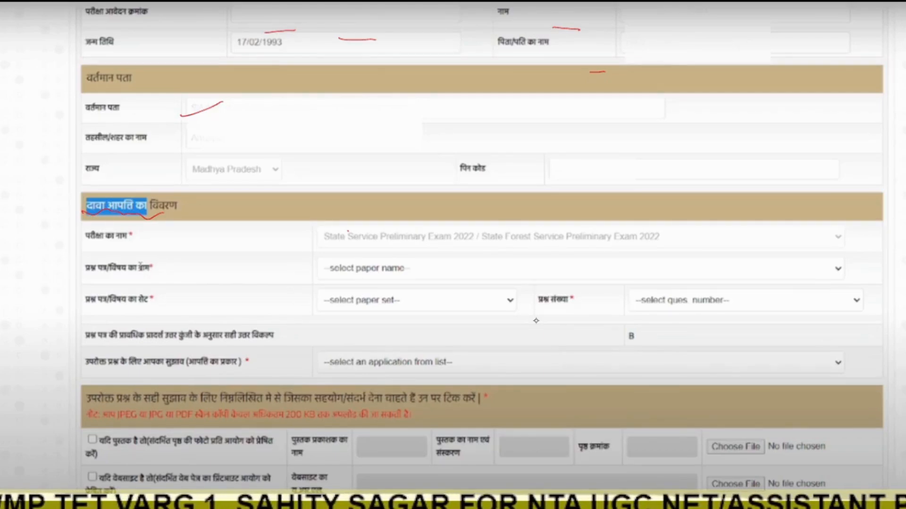
{"action": "left_click_drag", "start_coordinate": [348, 231], "coordinate": [360, 246]}
{"action": "mouse_move", "coordinate": [365, 233]}
{"action": "left_mouse_down"}
{"action": "mouse_move", "coordinate": [363, 244]}
{"action": "mouse_move", "coordinate": [412, 244]}
{"action": "left_mouse_up"}
{"action": "left_click_drag", "start_coordinate": [399, 239], "coordinate": [422, 236]}
{"action": "mouse_move", "coordinate": [421, 236]}
{"action": "left_mouse_down"}
{"action": "mouse_move", "coordinate": [426, 242]}
{"action": "mouse_move", "coordinate": [435, 231]}
{"action": "left_mouse_up"}
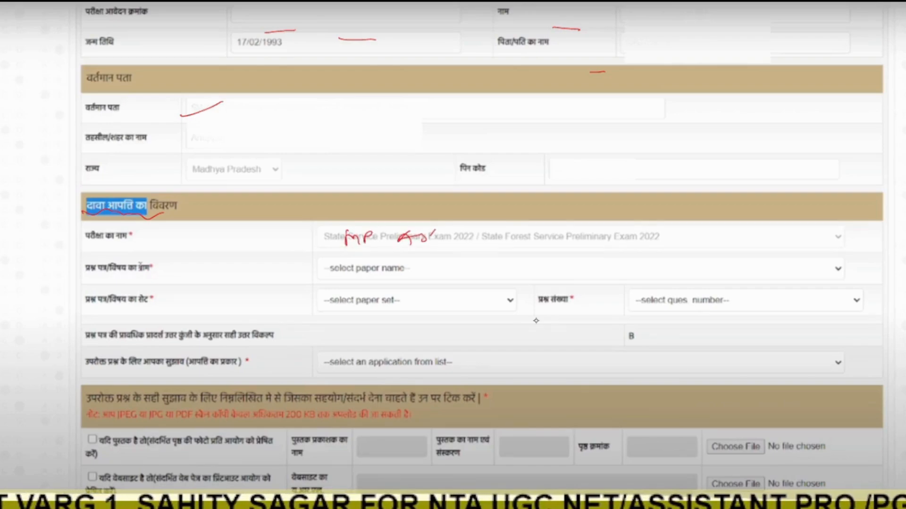
{"action": "left_click_drag", "start_coordinate": [274, 235], "coordinate": [334, 239]}
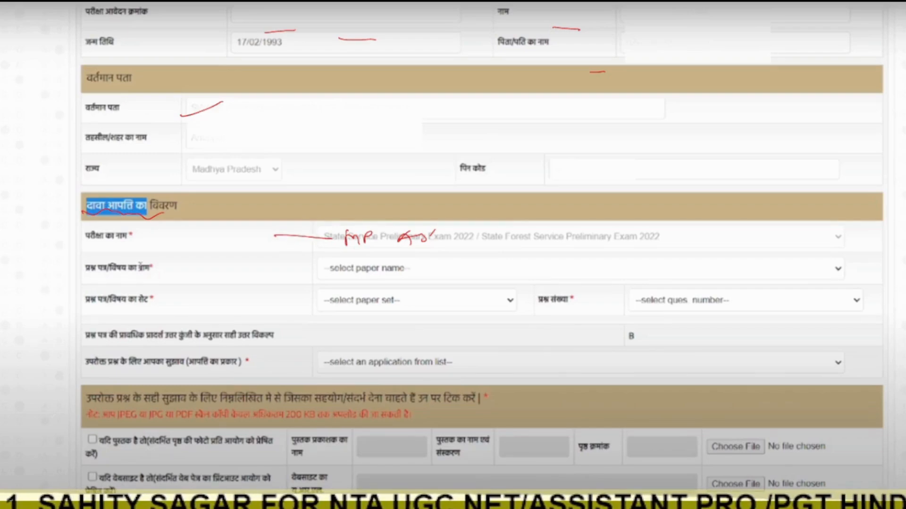
{"action": "left_click_drag", "start_coordinate": [457, 244], "coordinate": [549, 230]}
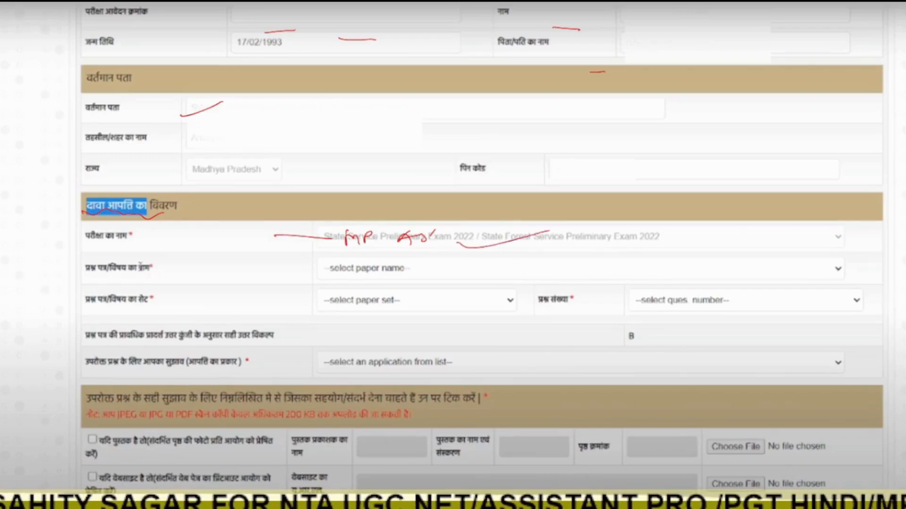
Underline the paper name and paper set labels and put a check mark on each of their fields
{"action": "left_click_drag", "start_coordinate": [109, 274], "coordinate": [186, 277]}
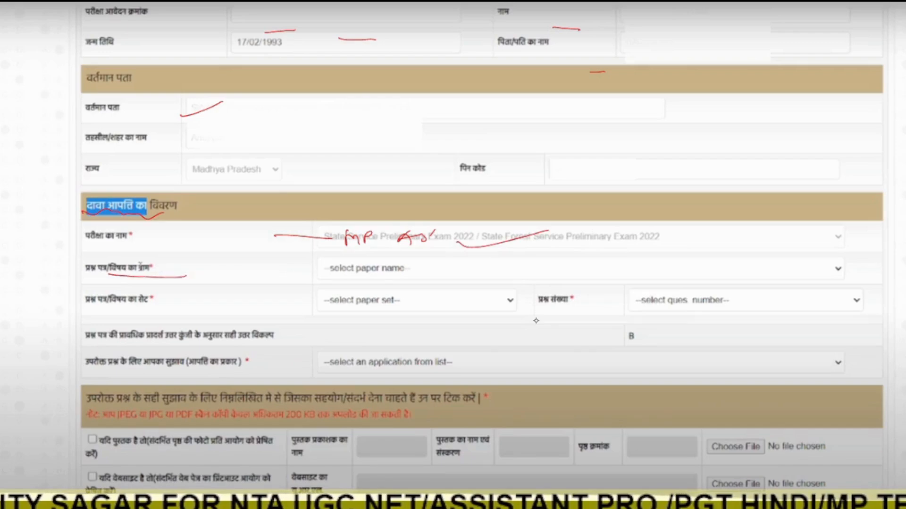
{"action": "left_click_drag", "start_coordinate": [304, 273], "coordinate": [381, 256]}
{"action": "left_click_drag", "start_coordinate": [107, 310], "coordinate": [160, 310]}
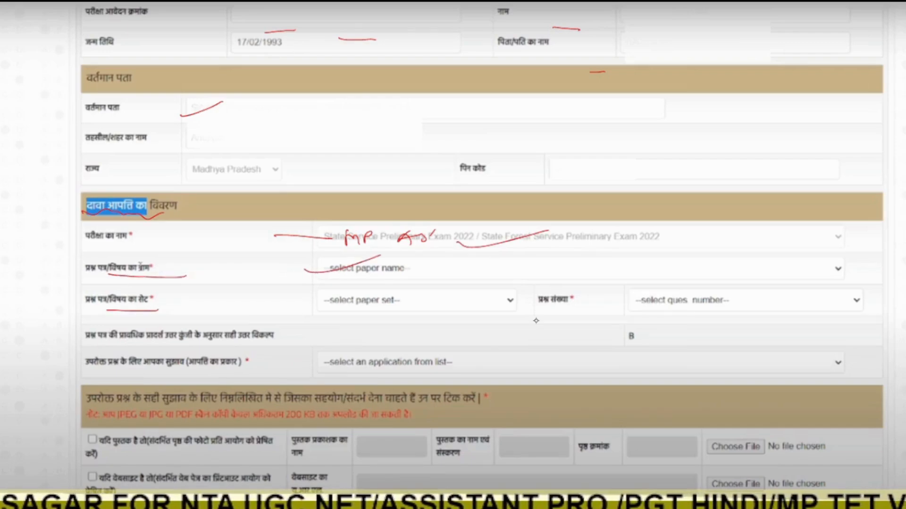
{"action": "left_click_drag", "start_coordinate": [310, 304], "coordinate": [389, 284]}
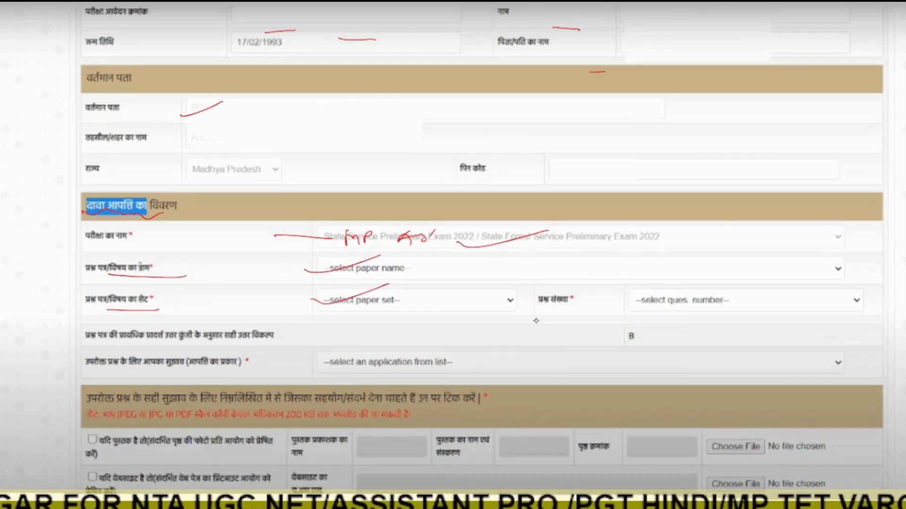
Put check marks on the question number and provisional answer rows, and underline the suggestion (objection type) label
{"action": "left_click_drag", "start_coordinate": [581, 298], "coordinate": [640, 298]}
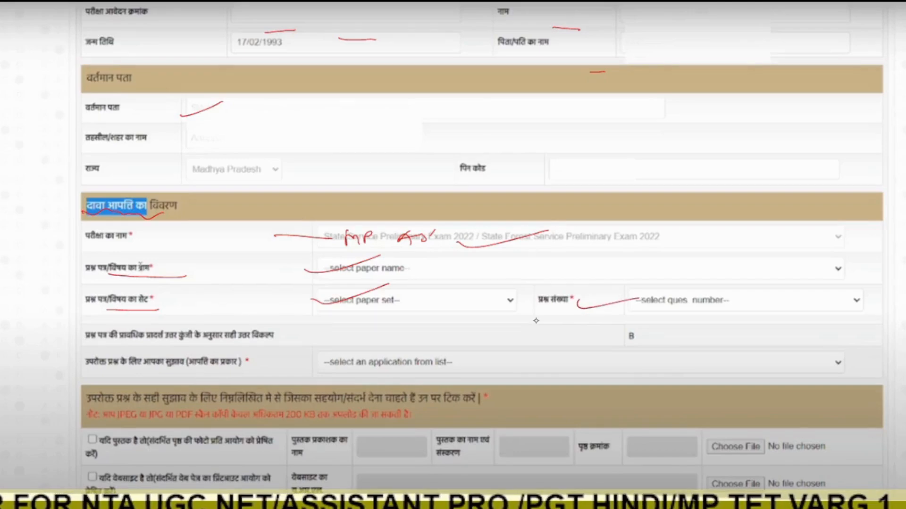
{"action": "left_click_drag", "start_coordinate": [297, 329], "coordinate": [354, 323]}
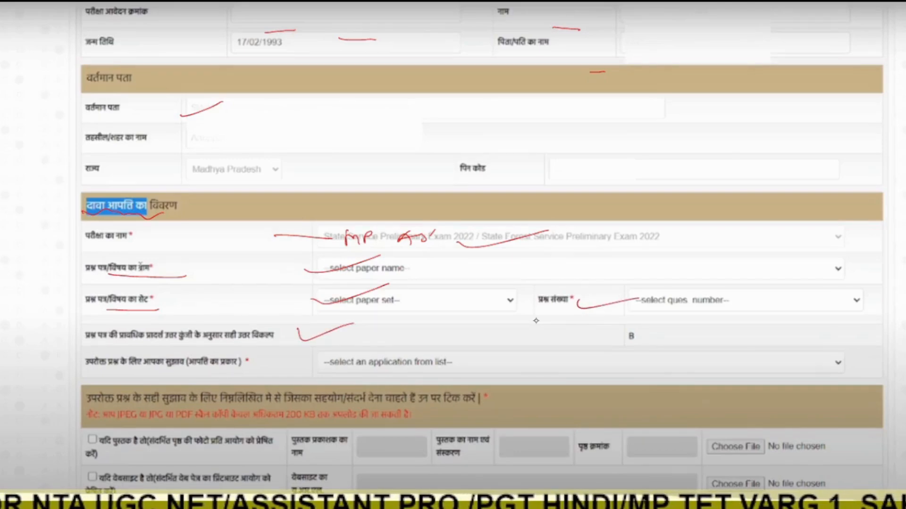
{"action": "left_click_drag", "start_coordinate": [106, 372], "coordinate": [271, 369]}
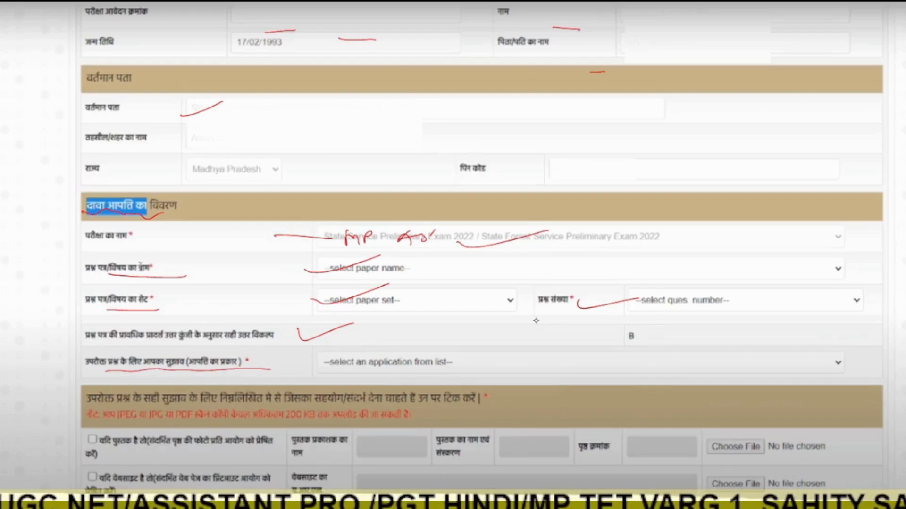
{"action": "mouse_move", "coordinate": [364, 350]}
{"action": "left_mouse_down"}
{"action": "mouse_move", "coordinate": [336, 355]}
{"action": "mouse_move", "coordinate": [351, 371]}
{"action": "mouse_move", "coordinate": [371, 352]}
{"action": "left_mouse_up"}
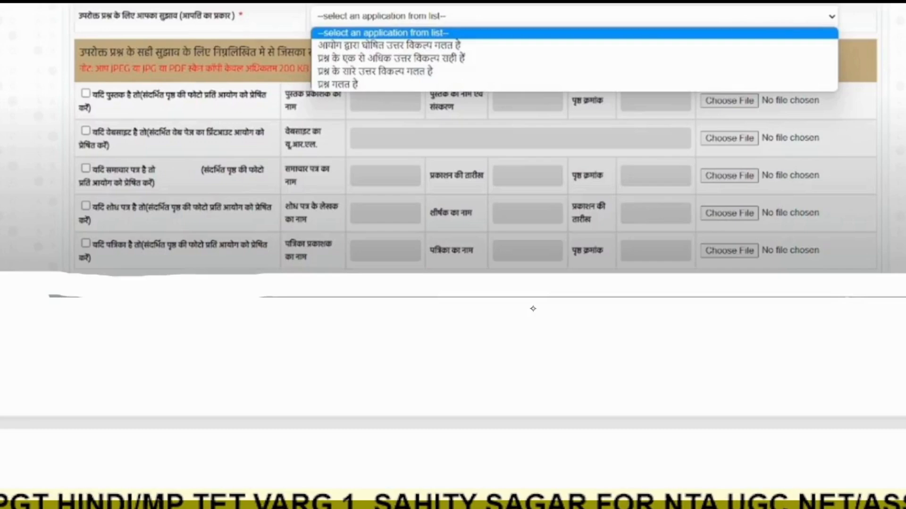
Underline the objection type label twice and put a check mark after each of the four objection options in the list
{"action": "left_click_drag", "start_coordinate": [178, 29], "coordinate": [251, 27]}
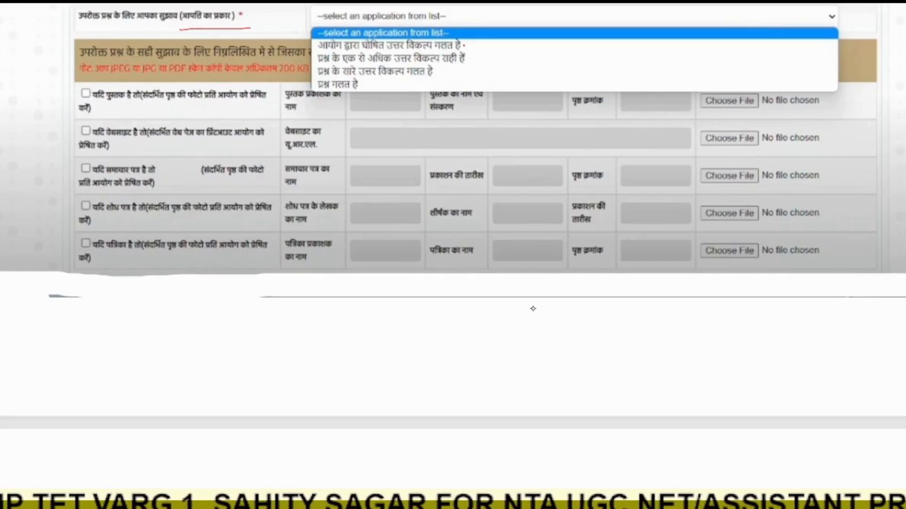
{"action": "left_click_drag", "start_coordinate": [464, 45], "coordinate": [501, 33]}
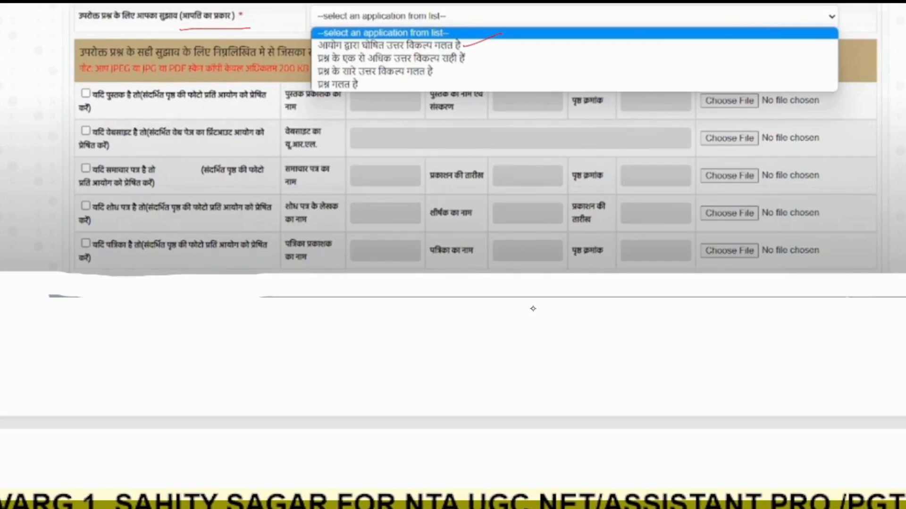
{"action": "left_click_drag", "start_coordinate": [466, 62], "coordinate": [511, 49]}
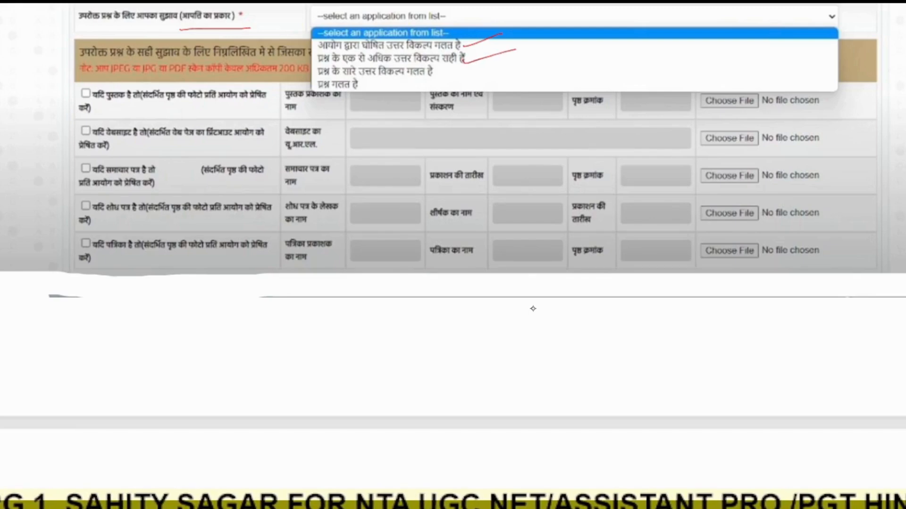
{"action": "left_click_drag", "start_coordinate": [426, 75], "coordinate": [480, 69]}
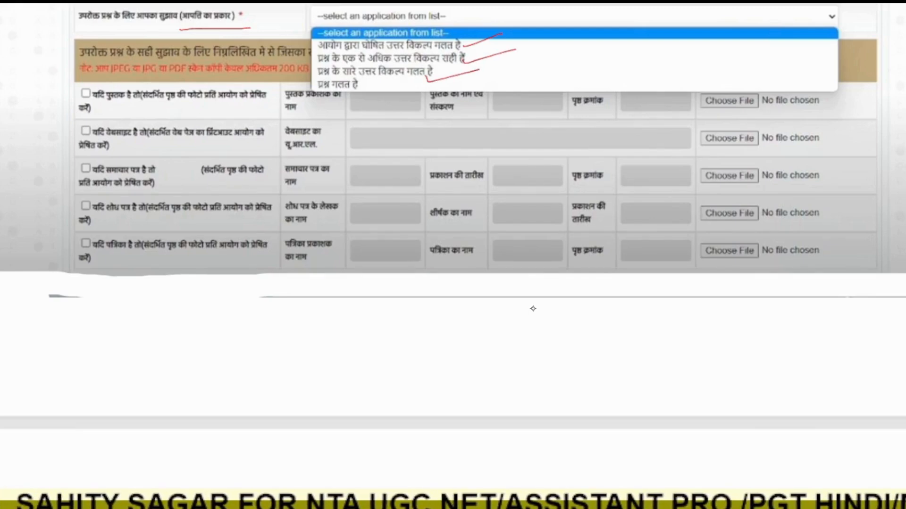
{"action": "left_click_drag", "start_coordinate": [357, 86], "coordinate": [397, 83]}
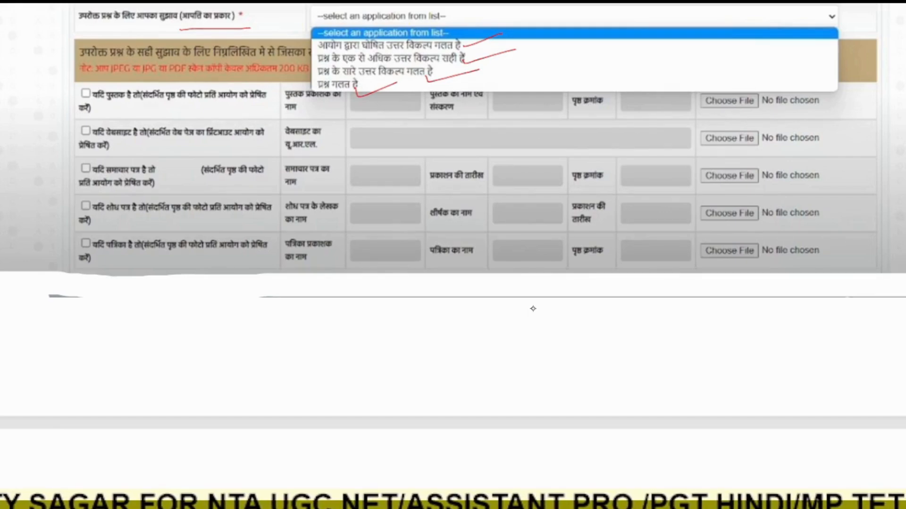
{"action": "mouse_move", "coordinate": [182, 25]}
{"action": "left_mouse_down"}
{"action": "mouse_move", "coordinate": [262, 26]}
{"action": "mouse_move", "coordinate": [189, 33]}
{"action": "left_mouse_up"}
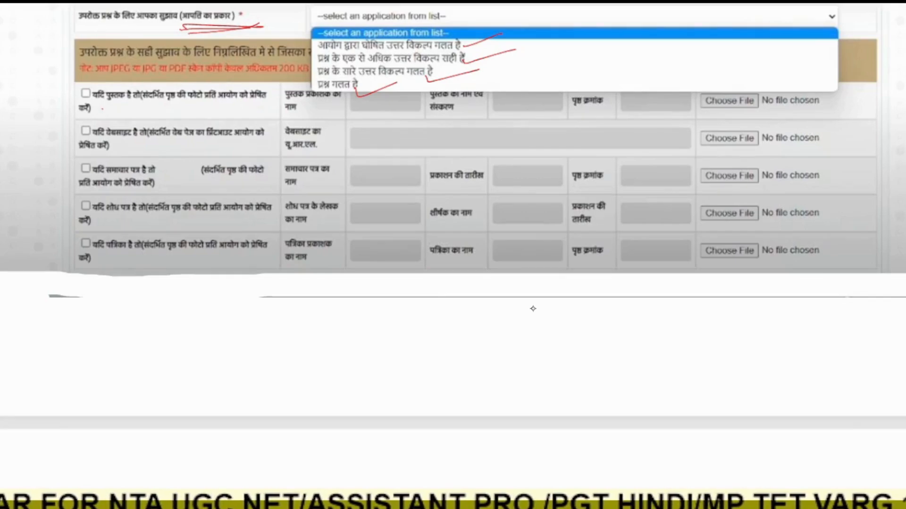
Underline the book, website, newspaper, research paper and magazine entries in the reference source table
{"action": "left_click_drag", "start_coordinate": [101, 108], "coordinate": [159, 107]}
{"action": "left_click_drag", "start_coordinate": [114, 142], "coordinate": [157, 143]}
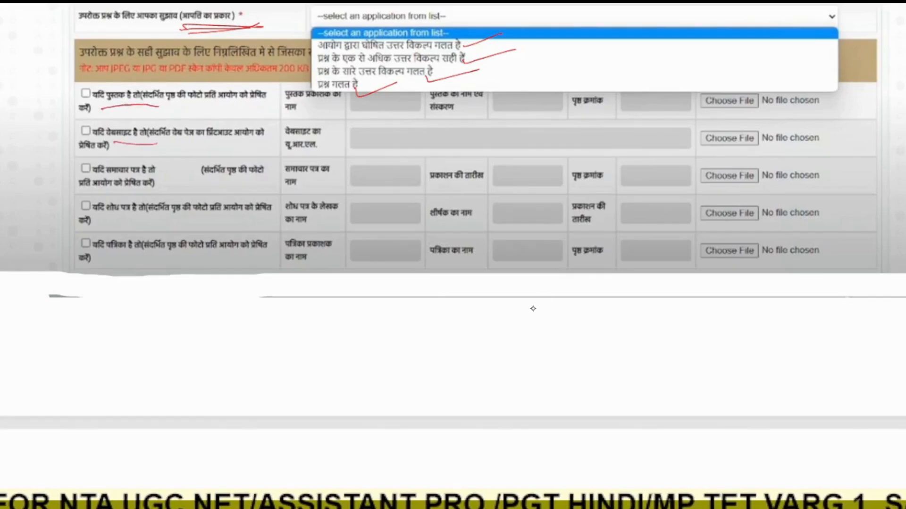
{"action": "left_click_drag", "start_coordinate": [110, 174], "coordinate": [170, 170]}
{"action": "left_click_drag", "start_coordinate": [107, 214], "coordinate": [158, 215]}
{"action": "left_click_drag", "start_coordinate": [106, 258], "coordinate": [145, 257]}
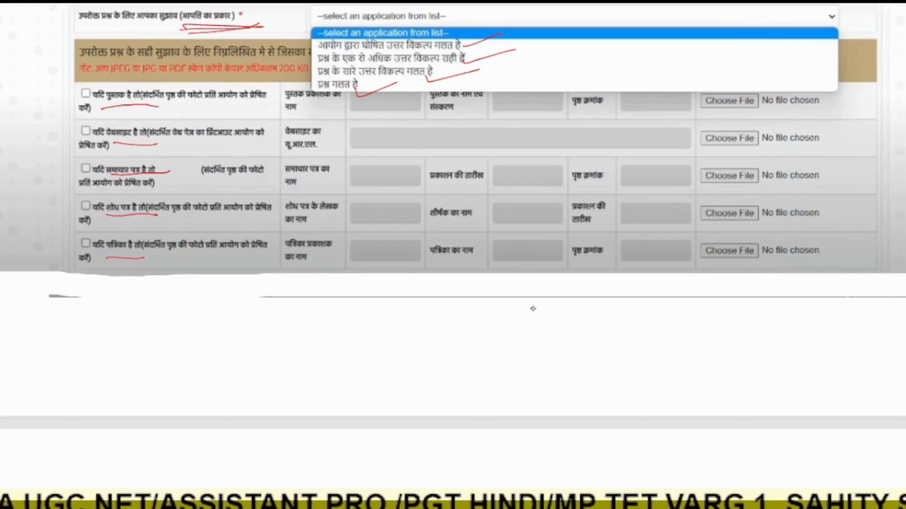
Handwrite "5 option → Ref." in the blank area below the table and underline "5 option"
{"action": "left_click_drag", "start_coordinate": [360, 318], "coordinate": [382, 315]}
{"action": "left_click_drag", "start_coordinate": [362, 320], "coordinate": [342, 343]}
{"action": "left_click_drag", "start_coordinate": [420, 323], "coordinate": [444, 367]}
{"action": "left_click_drag", "start_coordinate": [429, 333], "coordinate": [437, 340]}
{"action": "mouse_move", "coordinate": [460, 309]}
{"action": "left_mouse_down"}
{"action": "mouse_move", "coordinate": [461, 352]}
{"action": "mouse_move", "coordinate": [474, 326]}
{"action": "left_mouse_up"}
{"action": "mouse_move", "coordinate": [480, 330]}
{"action": "left_mouse_down"}
{"action": "mouse_move", "coordinate": [481, 343]}
{"action": "mouse_move", "coordinate": [491, 334]}
{"action": "left_mouse_up"}
{"action": "left_click_drag", "start_coordinate": [503, 335], "coordinate": [522, 331]}
{"action": "left_click_drag", "start_coordinate": [337, 365], "coordinate": [547, 360]}
{"action": "left_click_drag", "start_coordinate": [557, 337], "coordinate": [656, 349]}
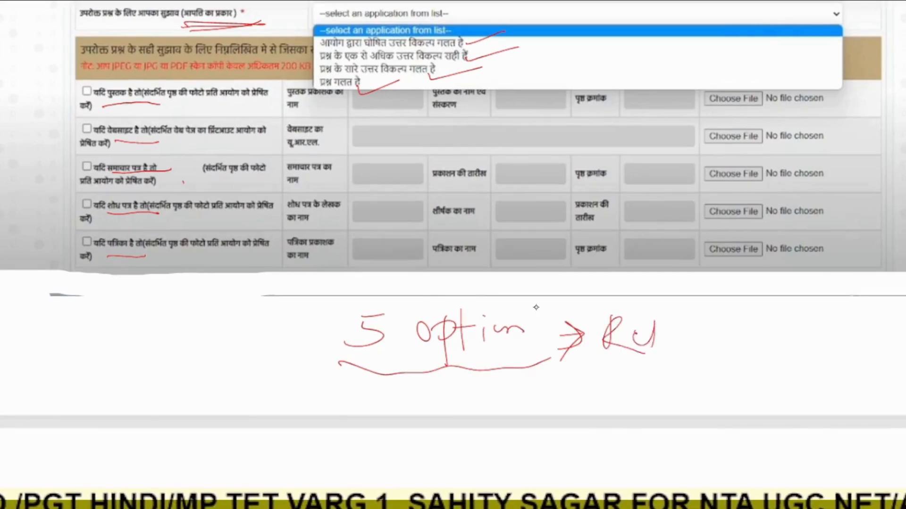
{"action": "left_click_drag", "start_coordinate": [680, 309], "coordinate": [651, 348]}
{"action": "left_click_drag", "start_coordinate": [656, 334], "coordinate": [673, 330]}
{"action": "left_click", "coordinate": [687, 344]}
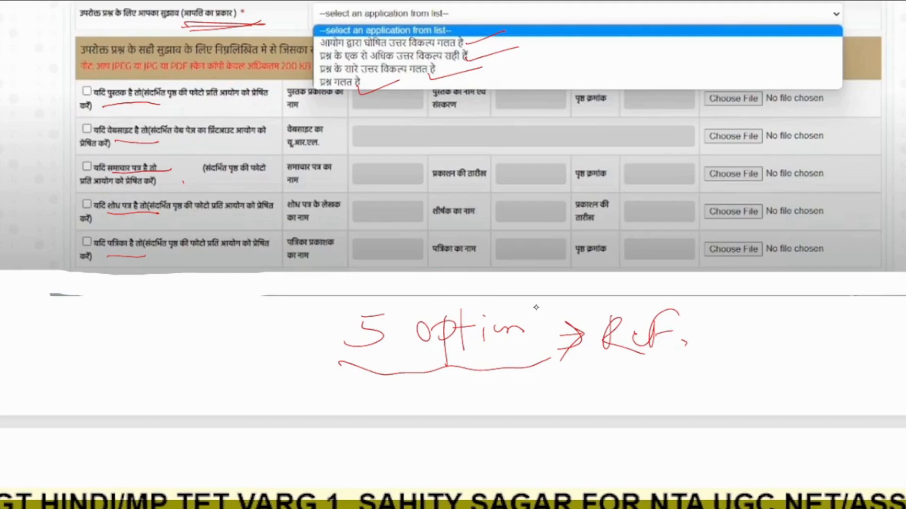
Underline the publisher name, book name and edition, page number and file upload in the book row, and sketch a page outline below
{"action": "left_click_drag", "start_coordinate": [283, 113], "coordinate": [344, 117]}
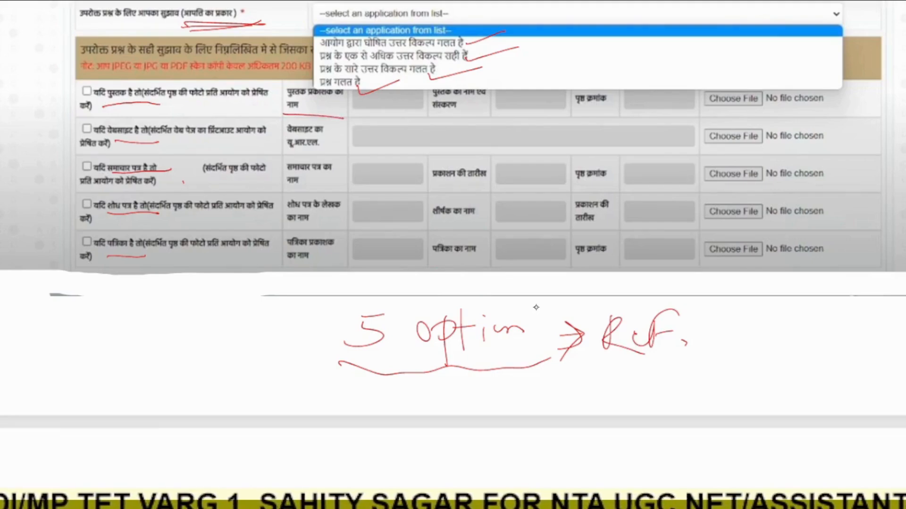
{"action": "left_click_drag", "start_coordinate": [420, 117], "coordinate": [500, 120]}
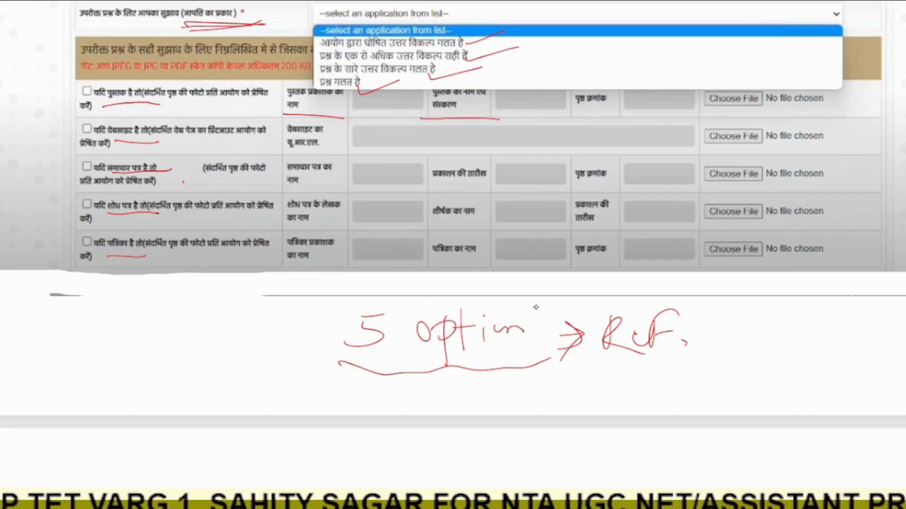
{"action": "left_click_drag", "start_coordinate": [560, 114], "coordinate": [631, 126]}
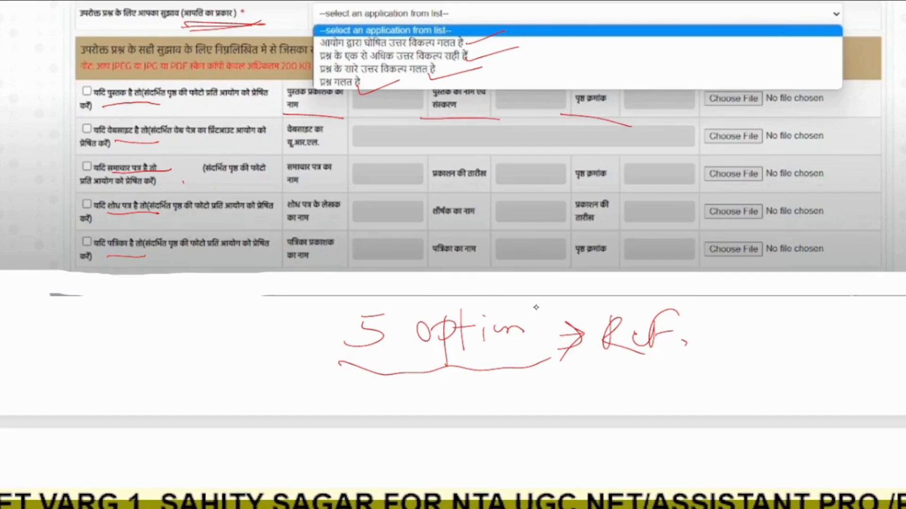
{"action": "mouse_move", "coordinate": [814, 313]}
{"action": "left_mouse_down"}
{"action": "mouse_move", "coordinate": [778, 338]}
{"action": "mouse_move", "coordinate": [816, 330]}
{"action": "mouse_move", "coordinate": [815, 312]}
{"action": "left_mouse_up"}
{"action": "left_click_drag", "start_coordinate": [703, 106], "coordinate": [790, 111]}
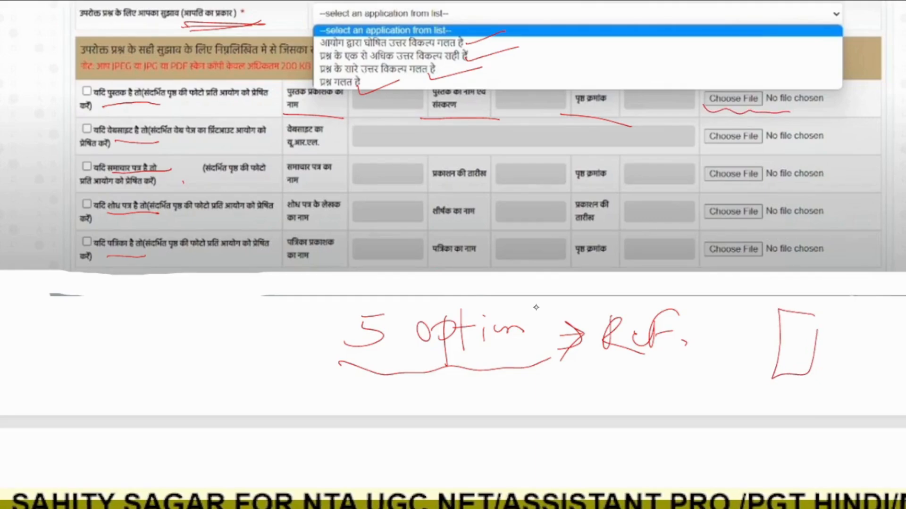
Handwrite the accepted file formats "JPEG" and "JPG" below the reference source table
{"action": "mouse_move", "coordinate": [182, 347]}
{"action": "left_mouse_down"}
{"action": "mouse_move", "coordinate": [153, 359]}
{"action": "mouse_move", "coordinate": [181, 333]}
{"action": "mouse_move", "coordinate": [222, 318]}
{"action": "mouse_move", "coordinate": [233, 343]}
{"action": "mouse_move", "coordinate": [267, 330]}
{"action": "left_mouse_up"}
{"action": "mouse_move", "coordinate": [203, 390]}
{"action": "left_mouse_down"}
{"action": "mouse_move", "coordinate": [188, 413]}
{"action": "mouse_move", "coordinate": [224, 385]}
{"action": "left_mouse_up"}
{"action": "mouse_move", "coordinate": [219, 381]}
{"action": "left_mouse_down"}
{"action": "mouse_move", "coordinate": [223, 401]}
{"action": "mouse_move", "coordinate": [257, 375]}
{"action": "left_mouse_up"}
{"action": "left_click_drag", "start_coordinate": [255, 380], "coordinate": [269, 393]}
{"action": "left_click_drag", "start_coordinate": [203, 389], "coordinate": [184, 413]}
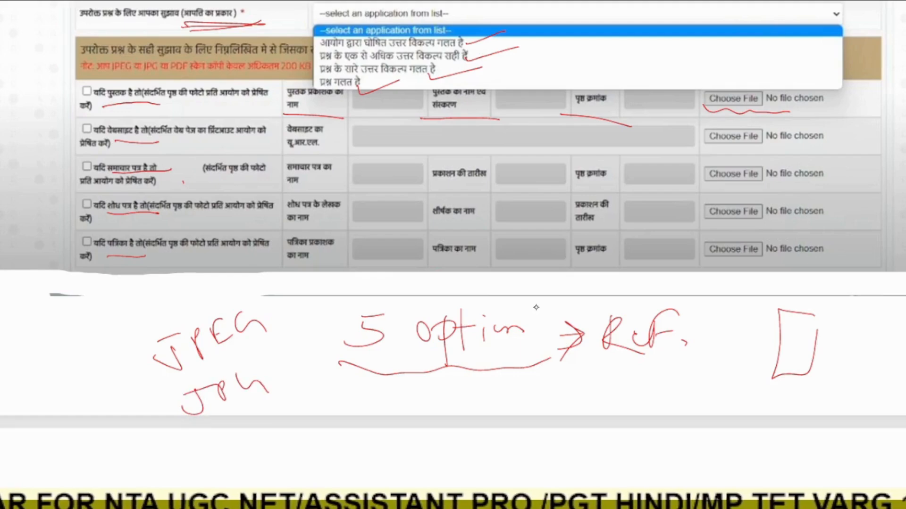
Handwrite the file size limit "200 KB" beside the JPEG note
{"action": "mouse_move", "coordinate": [30, 337]}
{"action": "left_mouse_down"}
{"action": "mouse_move", "coordinate": [45, 354]}
{"action": "mouse_move", "coordinate": [61, 346]}
{"action": "left_mouse_up"}
{"action": "mouse_move", "coordinate": [75, 330]}
{"action": "left_mouse_down"}
{"action": "mouse_move", "coordinate": [66, 336]}
{"action": "mouse_move", "coordinate": [80, 335]}
{"action": "left_mouse_up"}
{"action": "left_click_drag", "start_coordinate": [106, 311], "coordinate": [109, 327]}
{"action": "mouse_move", "coordinate": [132, 301]}
{"action": "left_mouse_down"}
{"action": "mouse_move", "coordinate": [113, 318]}
{"action": "mouse_move", "coordinate": [128, 325]}
{"action": "left_mouse_up"}
{"action": "left_click_drag", "start_coordinate": [127, 306], "coordinate": [129, 325]}
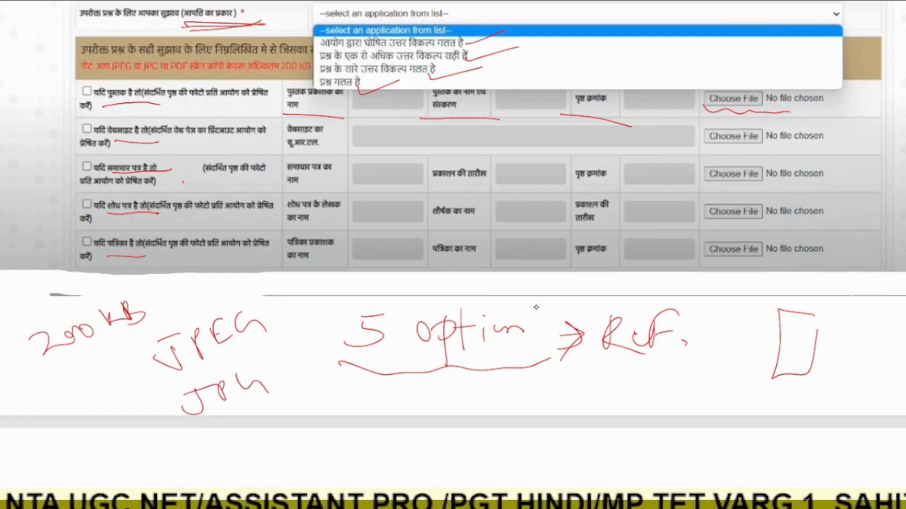
Handwrite "PDF" as another accepted file format between the "200 KB" and "JPEG" notes
{"action": "mouse_move", "coordinate": [94, 365]}
{"action": "left_mouse_down"}
{"action": "mouse_move", "coordinate": [102, 383]}
{"action": "mouse_move", "coordinate": [109, 373]}
{"action": "left_mouse_up"}
{"action": "left_click_drag", "start_coordinate": [119, 351], "coordinate": [118, 362]}
{"action": "mouse_move", "coordinate": [143, 326]}
{"action": "left_mouse_down"}
{"action": "mouse_move", "coordinate": [127, 349]}
{"action": "mouse_move", "coordinate": [144, 340]}
{"action": "left_mouse_up"}
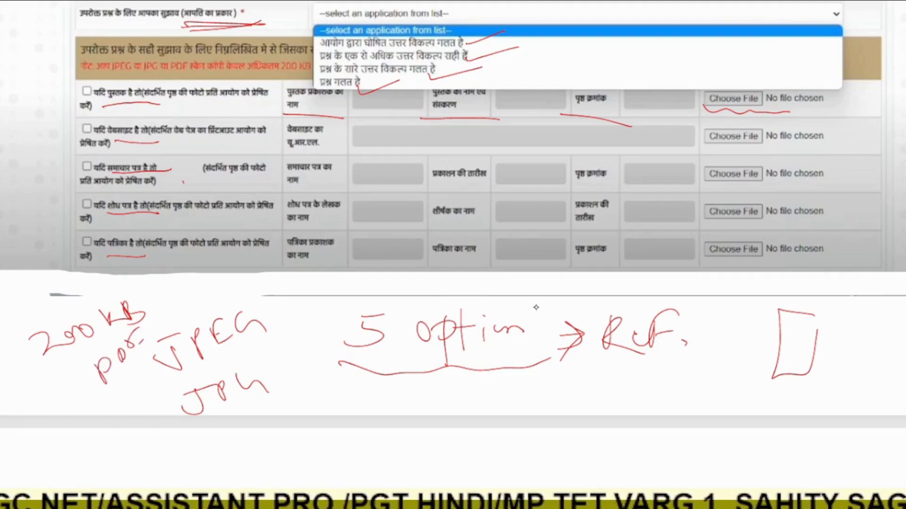
Underline the website row's printout wording and URL label, and the newspaper row's photo wording, newspaper name, publication date and page number
{"action": "left_click_drag", "start_coordinate": [116, 142], "coordinate": [164, 138]}
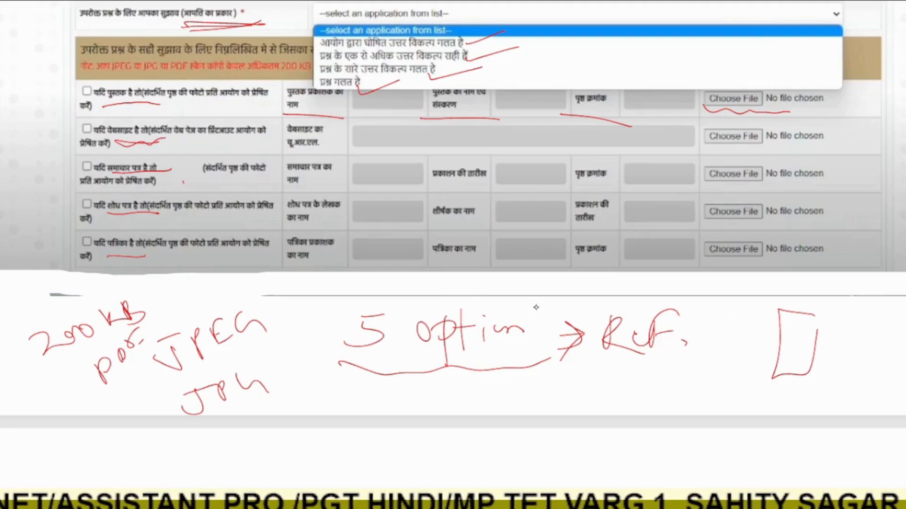
{"action": "left_click_drag", "start_coordinate": [158, 139], "coordinate": [337, 147]}
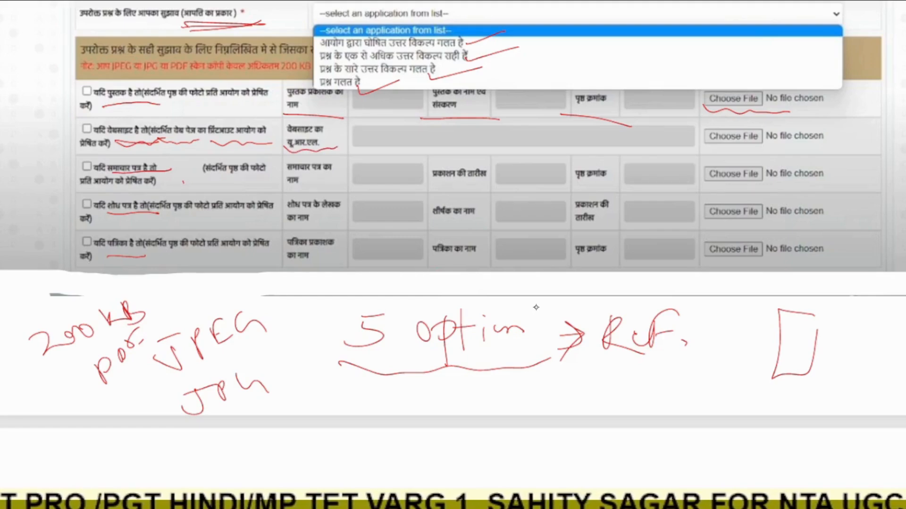
{"action": "left_click_drag", "start_coordinate": [112, 187], "coordinate": [222, 178]}
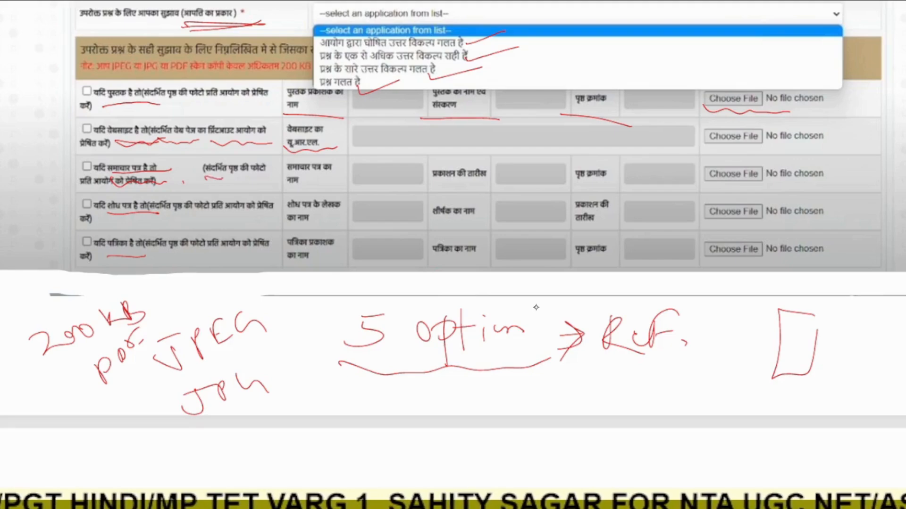
{"action": "mouse_move", "coordinate": [284, 176]}
{"action": "left_mouse_down"}
{"action": "mouse_move", "coordinate": [333, 174]}
{"action": "mouse_move", "coordinate": [299, 187]}
{"action": "left_mouse_up"}
{"action": "left_click_drag", "start_coordinate": [428, 191], "coordinate": [497, 186]}
{"action": "left_click_drag", "start_coordinate": [567, 182], "coordinate": [613, 186]}
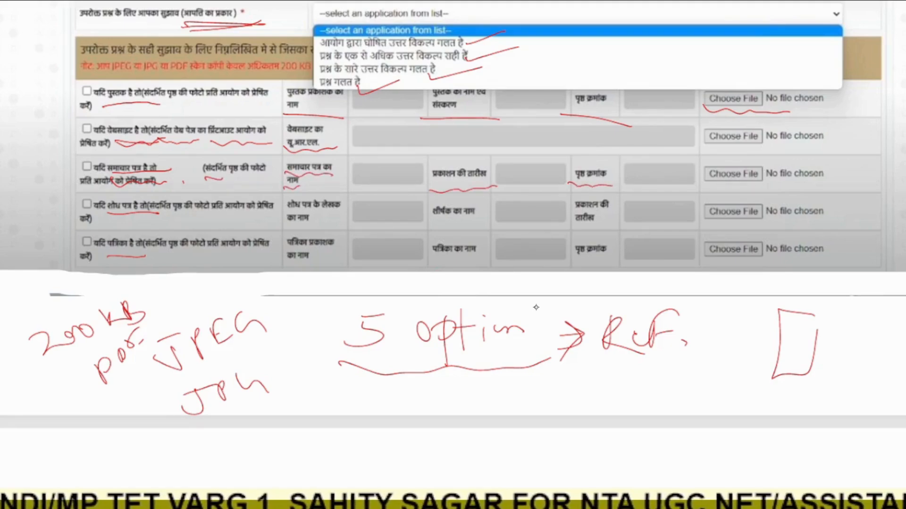
Mark strokes beside the file upload fields of the website, newspaper, research paper and magazine rows
{"action": "left_click_drag", "start_coordinate": [666, 158], "coordinate": [707, 141]}
{"action": "left_click_drag", "start_coordinate": [673, 181], "coordinate": [705, 170]}
{"action": "mouse_move", "coordinate": [664, 208]}
{"action": "left_mouse_down"}
{"action": "mouse_move", "coordinate": [691, 202]}
{"action": "mouse_move", "coordinate": [699, 215]}
{"action": "left_mouse_up"}
{"action": "left_click_drag", "start_coordinate": [669, 242], "coordinate": [697, 230]}
Underline the research paper row's source label, author name, title name and publication date
{"action": "left_click_drag", "start_coordinate": [108, 222], "coordinate": [154, 213]}
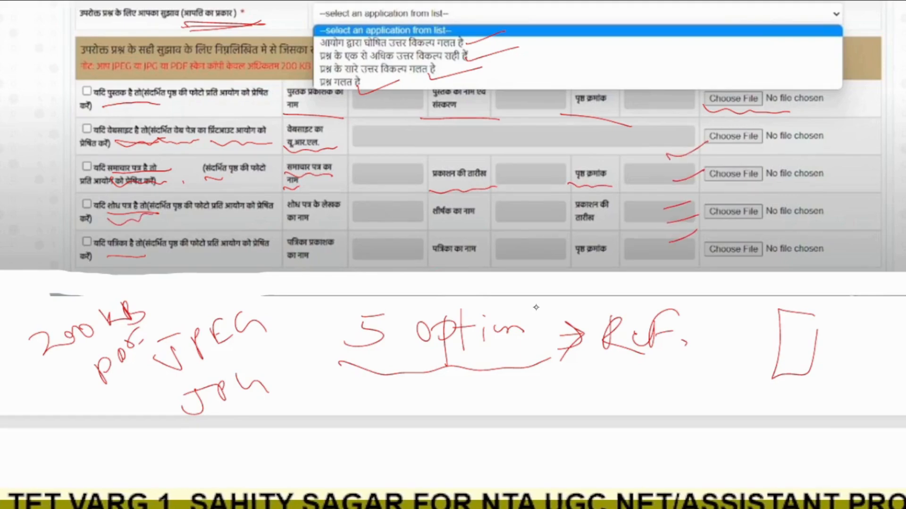
{"action": "left_click_drag", "start_coordinate": [286, 223], "coordinate": [347, 218]}
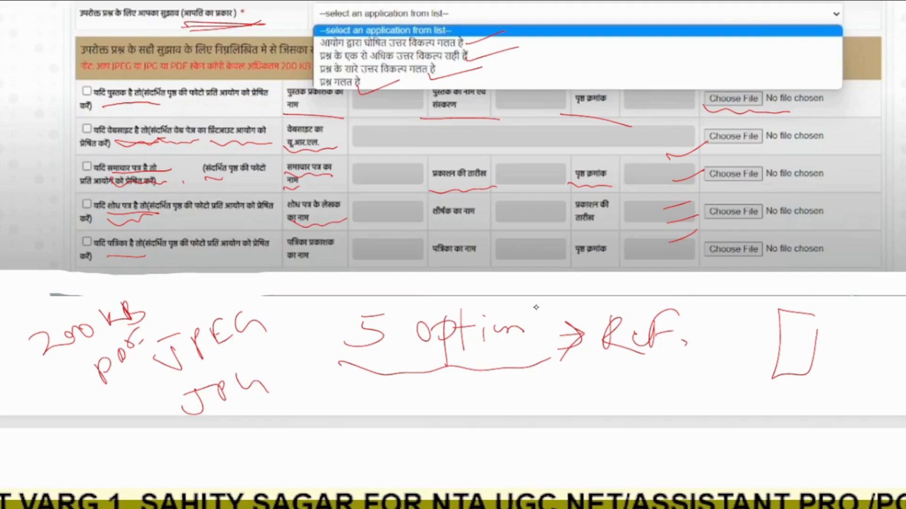
{"action": "left_click_drag", "start_coordinate": [430, 223], "coordinate": [476, 218]}
{"action": "left_click_drag", "start_coordinate": [573, 221], "coordinate": [622, 218]}
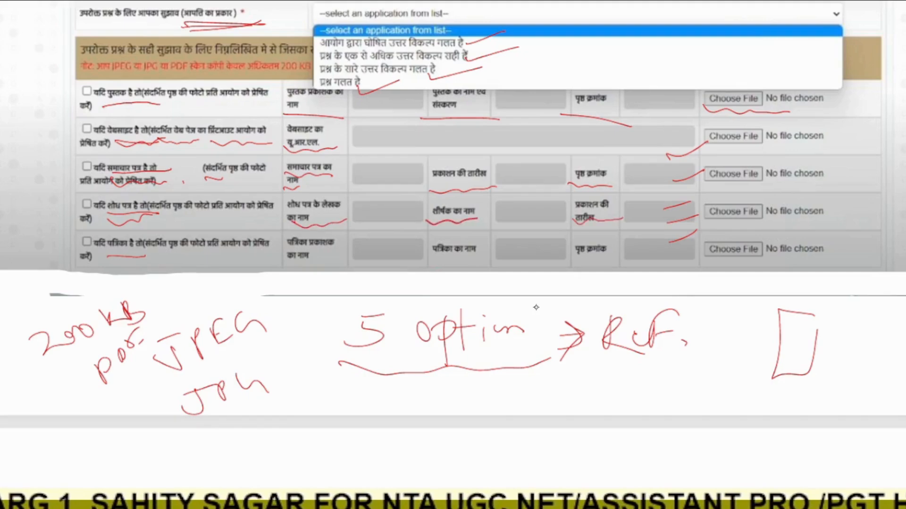
Underline the magazine row's source label, publisher name, magazine name and page number
{"action": "left_click_drag", "start_coordinate": [100, 257], "coordinate": [151, 252]}
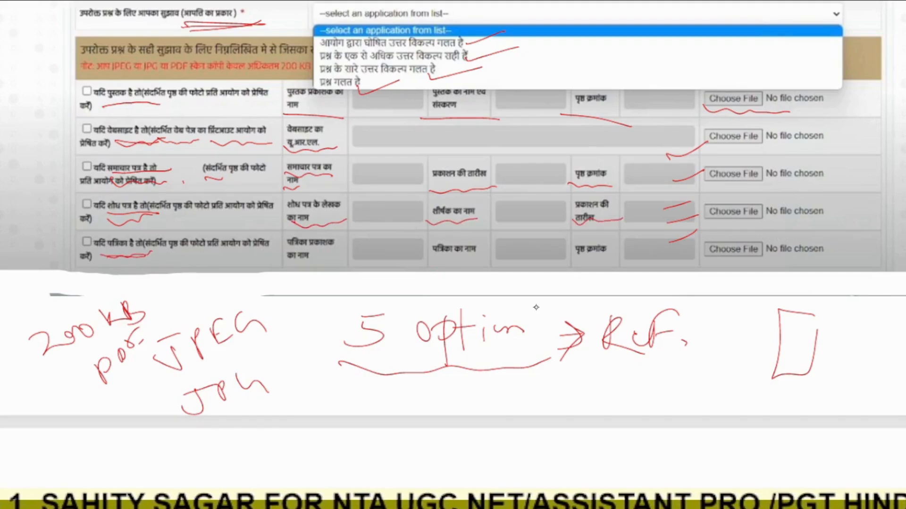
{"action": "left_click_drag", "start_coordinate": [281, 258], "coordinate": [335, 257]}
{"action": "left_click_drag", "start_coordinate": [426, 262], "coordinate": [489, 255]}
{"action": "left_click_drag", "start_coordinate": [572, 265], "coordinate": [619, 257]}
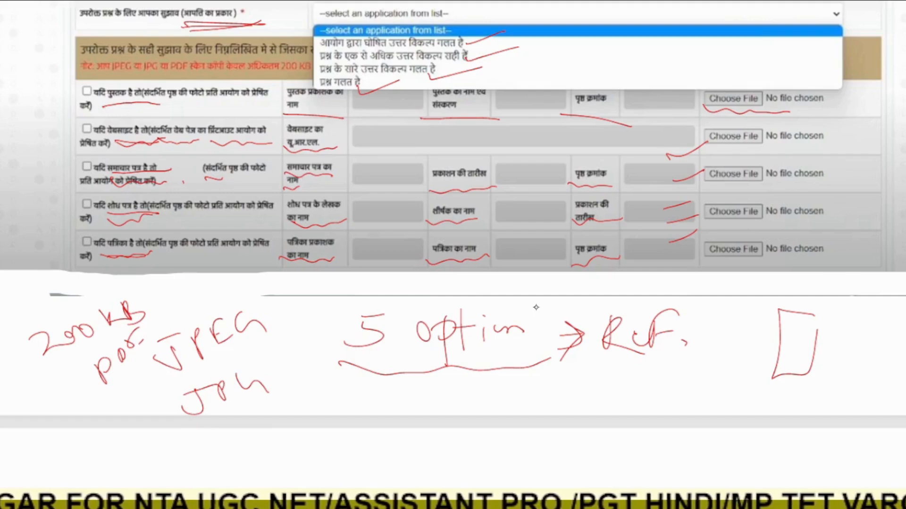
Underline the entries of the added objection row, from exam name through reference and description to Delete, on the form's final section
{"action": "scroll", "coordinate": [536, 307], "scroll_direction": "down", "scroll_amount": 8}
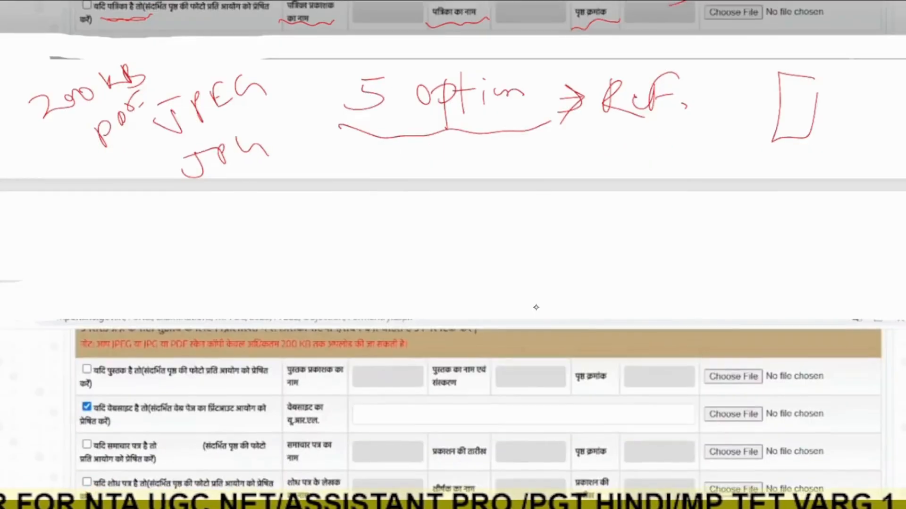
{"action": "scroll", "coordinate": [535, 307], "scroll_direction": "down", "scroll_amount": 10}
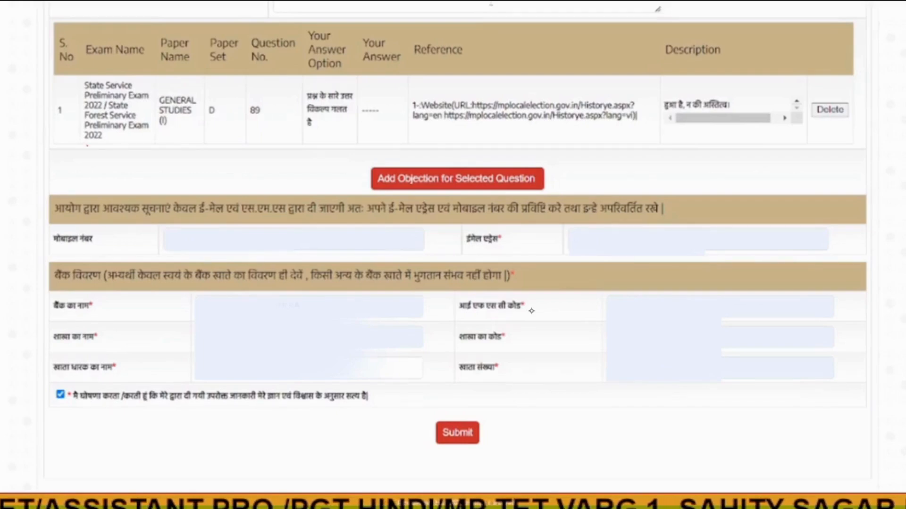
{"action": "mouse_move", "coordinate": [86, 146]}
{"action": "left_mouse_down"}
{"action": "mouse_move", "coordinate": [193, 119]}
{"action": "mouse_move", "coordinate": [312, 116]}
{"action": "left_mouse_up"}
{"action": "left_click_drag", "start_coordinate": [305, 141], "coordinate": [404, 120]}
{"action": "mouse_move", "coordinate": [428, 138]}
{"action": "left_mouse_down"}
{"action": "mouse_move", "coordinate": [519, 124]}
{"action": "mouse_move", "coordinate": [696, 135]}
{"action": "left_mouse_up"}
{"action": "left_click_drag", "start_coordinate": [715, 142], "coordinate": [789, 131]}
{"action": "left_click_drag", "start_coordinate": [785, 138], "coordinate": [842, 126]}
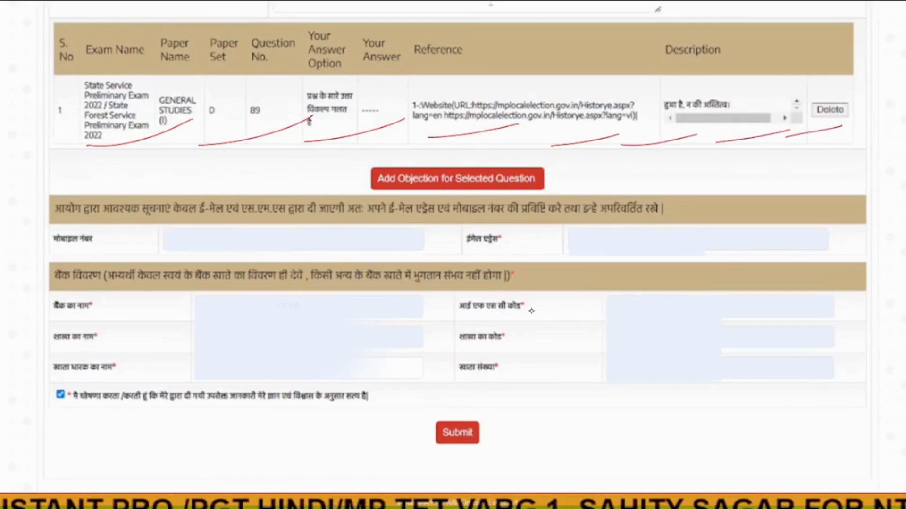
Circle "Add Objection for Selected Question" and mark the mobile number and email address fields with ticks
{"action": "mouse_move", "coordinate": [542, 162]}
{"action": "left_mouse_down"}
{"action": "mouse_move", "coordinate": [358, 158]}
{"action": "mouse_move", "coordinate": [556, 149]}
{"action": "mouse_move", "coordinate": [465, 150]}
{"action": "left_mouse_up"}
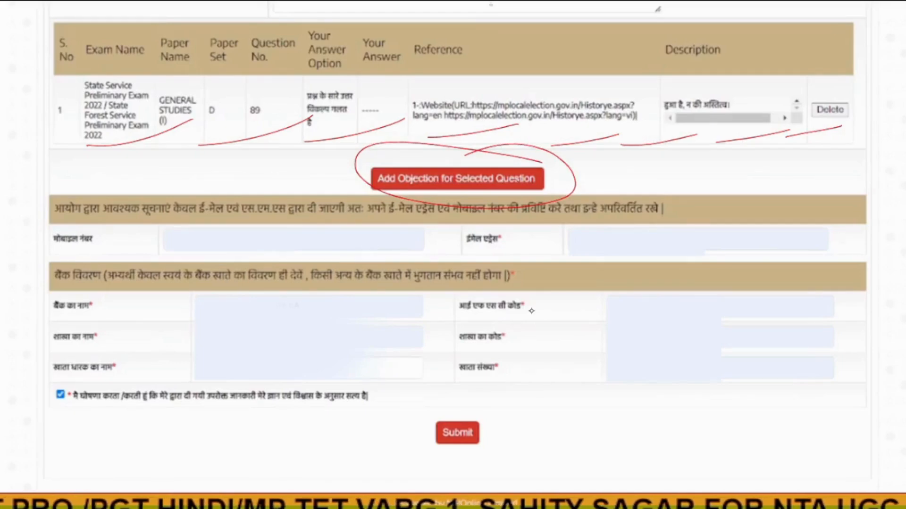
{"action": "left_click_drag", "start_coordinate": [578, 164], "coordinate": [519, 182]}
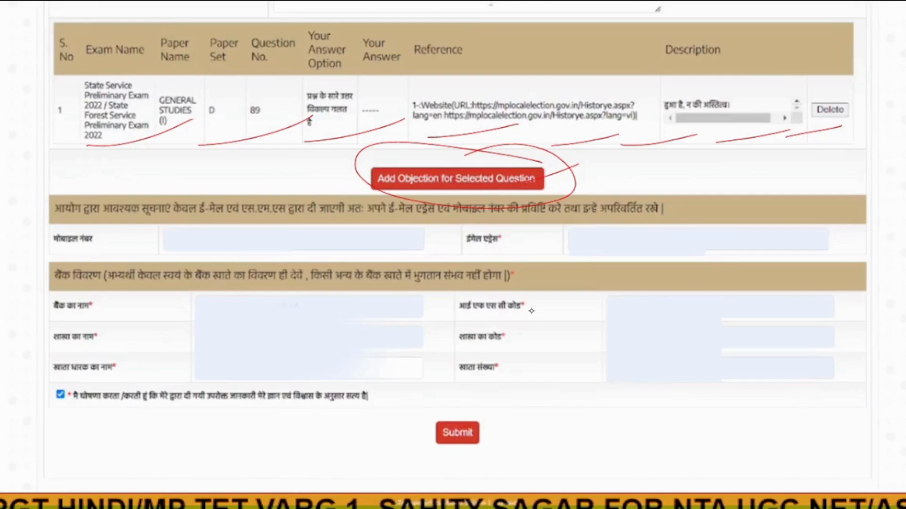
{"action": "mouse_move", "coordinate": [150, 240]}
{"action": "left_mouse_down"}
{"action": "mouse_move", "coordinate": [171, 247]}
{"action": "mouse_move", "coordinate": [247, 223]}
{"action": "left_mouse_up"}
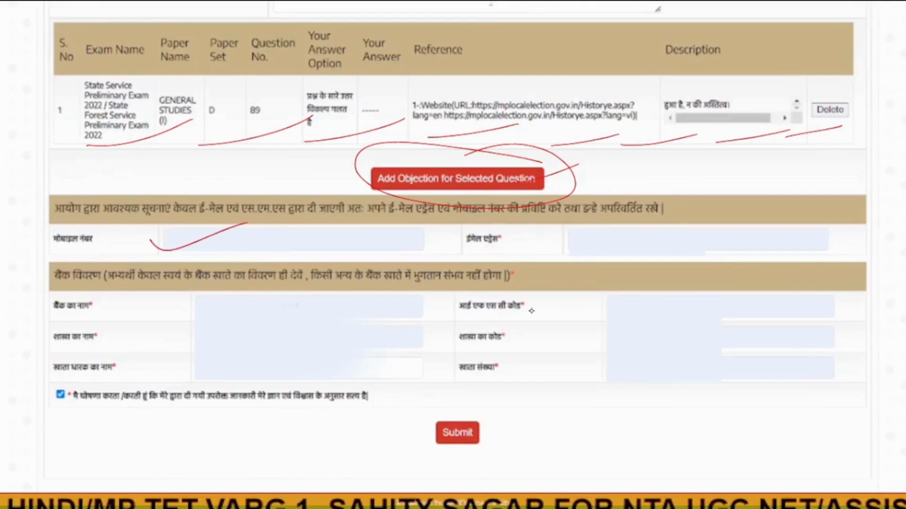
{"action": "left_click_drag", "start_coordinate": [576, 249], "coordinate": [660, 235]}
Mark the bank name, branch name, account holder, IFSC code, branch code and account number fields with tick strokes
{"action": "mouse_move", "coordinate": [202, 312]}
{"action": "left_mouse_down"}
{"action": "mouse_move", "coordinate": [262, 301]}
{"action": "mouse_move", "coordinate": [289, 285]}
{"action": "left_mouse_up"}
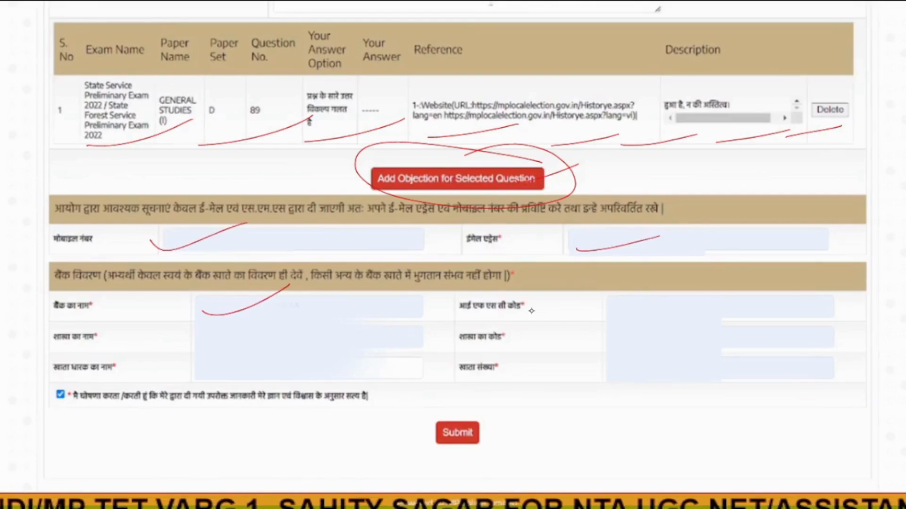
{"action": "left_click_drag", "start_coordinate": [209, 338], "coordinate": [292, 310]}
{"action": "left_click", "coordinate": [208, 368]}
{"action": "left_click_drag", "start_coordinate": [209, 368], "coordinate": [299, 333]}
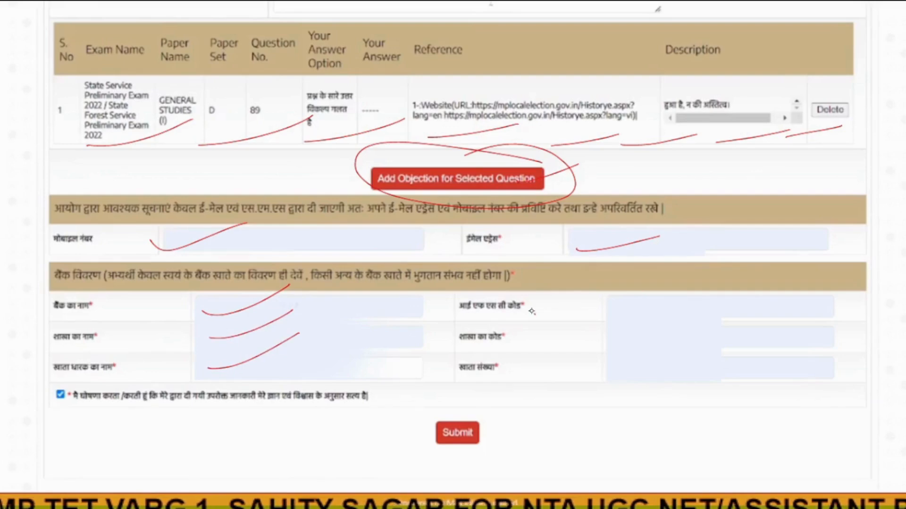
{"action": "left_click_drag", "start_coordinate": [535, 315], "coordinate": [590, 302]}
{"action": "left_click_drag", "start_coordinate": [543, 337], "coordinate": [583, 326]}
{"action": "left_click_drag", "start_coordinate": [554, 354], "coordinate": [600, 332]}
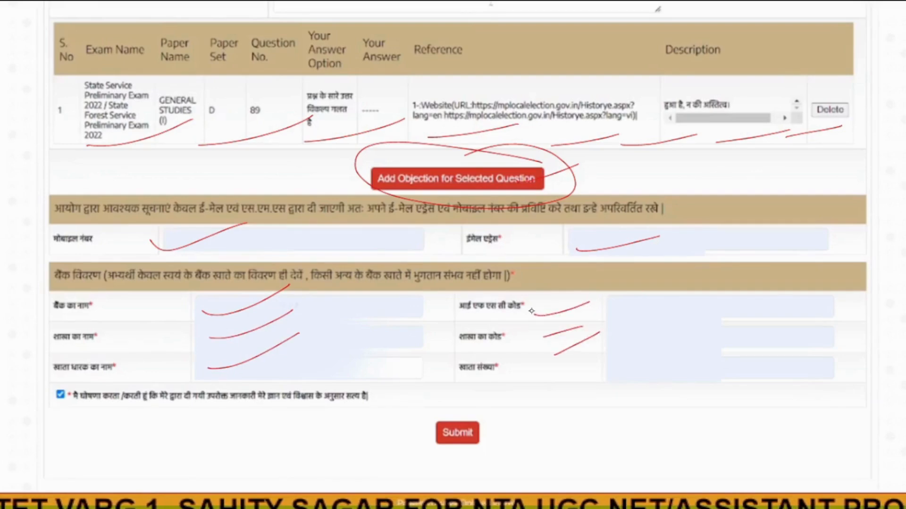
Handwrite the fee sum "100 + 40" with a line and the total "140" beneath it, over the bank details area
{"action": "left_click_drag", "start_coordinate": [651, 317], "coordinate": [654, 346]}
{"action": "mouse_move", "coordinate": [679, 319]}
{"action": "left_mouse_down"}
{"action": "mouse_move", "coordinate": [670, 333]}
{"action": "mouse_move", "coordinate": [680, 319]}
{"action": "left_mouse_up"}
{"action": "mouse_move", "coordinate": [698, 316]}
{"action": "left_mouse_down"}
{"action": "mouse_move", "coordinate": [693, 331]}
{"action": "mouse_move", "coordinate": [698, 316]}
{"action": "left_mouse_up"}
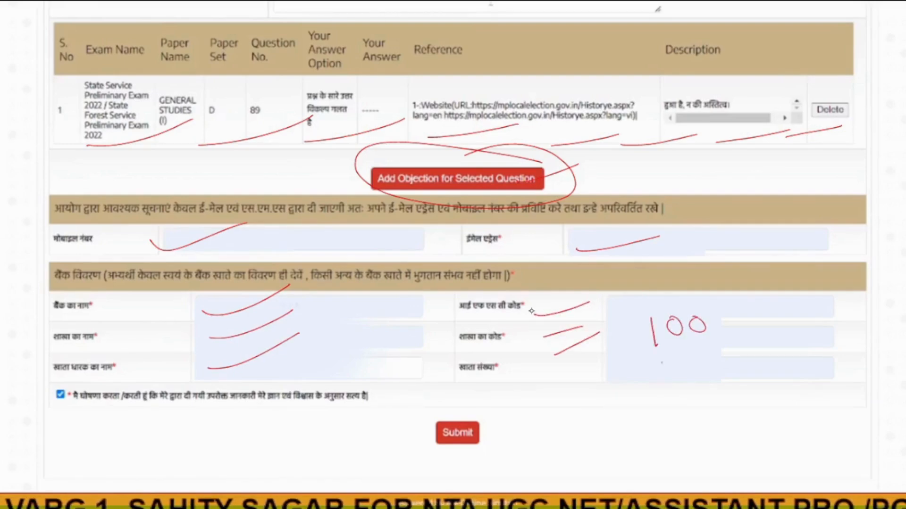
{"action": "left_click_drag", "start_coordinate": [661, 362], "coordinate": [664, 384]}
{"action": "left_click_drag", "start_coordinate": [646, 375], "coordinate": [683, 366]}
{"action": "mouse_move", "coordinate": [684, 367]}
{"action": "left_mouse_down"}
{"action": "mouse_move", "coordinate": [708, 344]}
{"action": "mouse_move", "coordinate": [710, 375]}
{"action": "mouse_move", "coordinate": [721, 364]}
{"action": "left_mouse_up"}
{"action": "left_click_drag", "start_coordinate": [621, 408], "coordinate": [778, 384]}
{"action": "mouse_move", "coordinate": [679, 412]}
{"action": "left_mouse_down"}
{"action": "mouse_move", "coordinate": [682, 439]}
{"action": "mouse_move", "coordinate": [724, 436]}
{"action": "mouse_move", "coordinate": [732, 413]}
{"action": "left_mouse_up"}
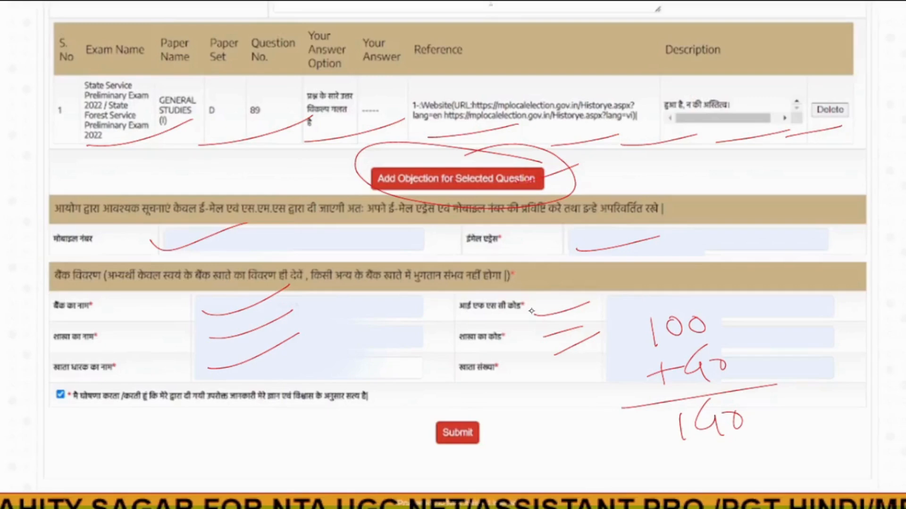
Draw a long tick in the margin beside the bank details, mark the declaration line and circle "Submit"
{"action": "left_click_drag", "start_coordinate": [1, 317], "coordinate": [63, 251]}
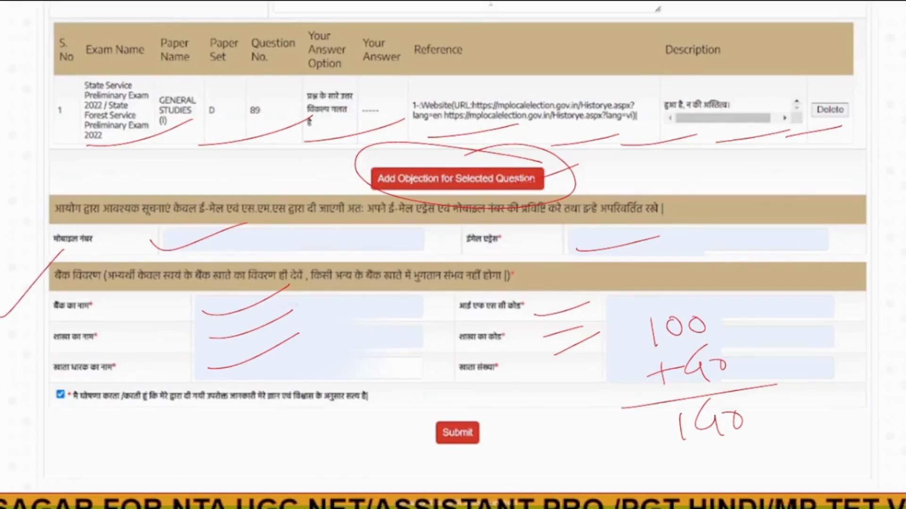
{"action": "left_click_drag", "start_coordinate": [357, 376], "coordinate": [361, 384]}
{"action": "mouse_move", "coordinate": [482, 414]}
{"action": "left_mouse_down"}
{"action": "mouse_move", "coordinate": [426, 406]}
{"action": "mouse_move", "coordinate": [455, 393]}
{"action": "left_mouse_up"}
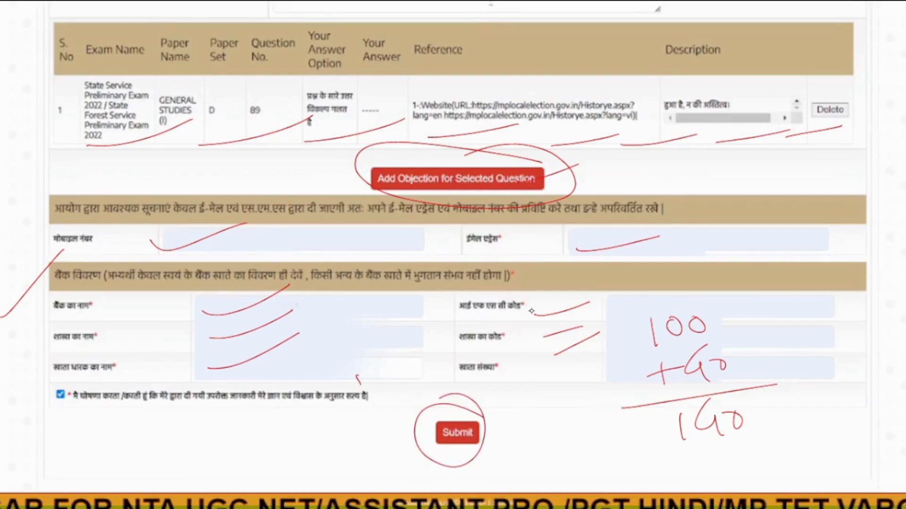
Draw a long diagonal line beneath the fee-not-received watermark on the objection receipt page
{"action": "scroll", "coordinate": [540, 296], "scroll_direction": "down", "scroll_amount": 6}
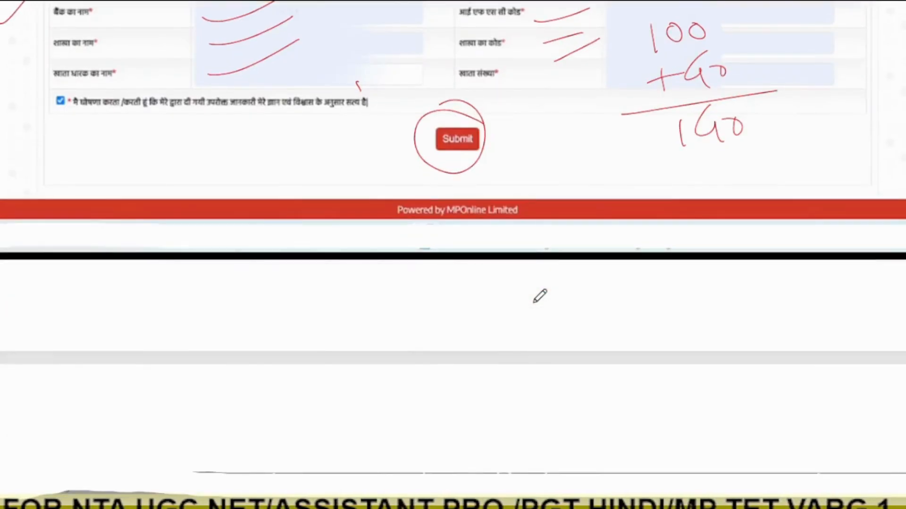
{"action": "scroll", "coordinate": [540, 296], "scroll_direction": "down", "scroll_amount": 1}
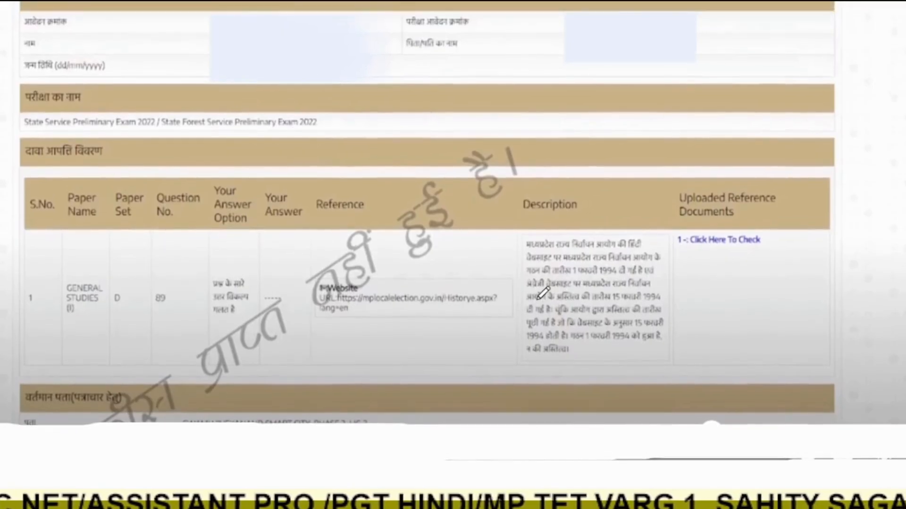
{"action": "left_click_drag", "start_coordinate": [233, 381], "coordinate": [548, 225]}
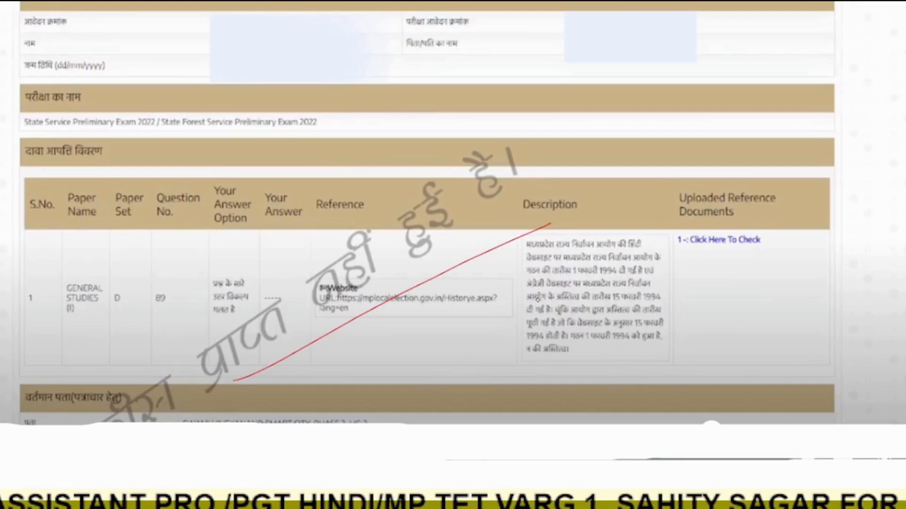